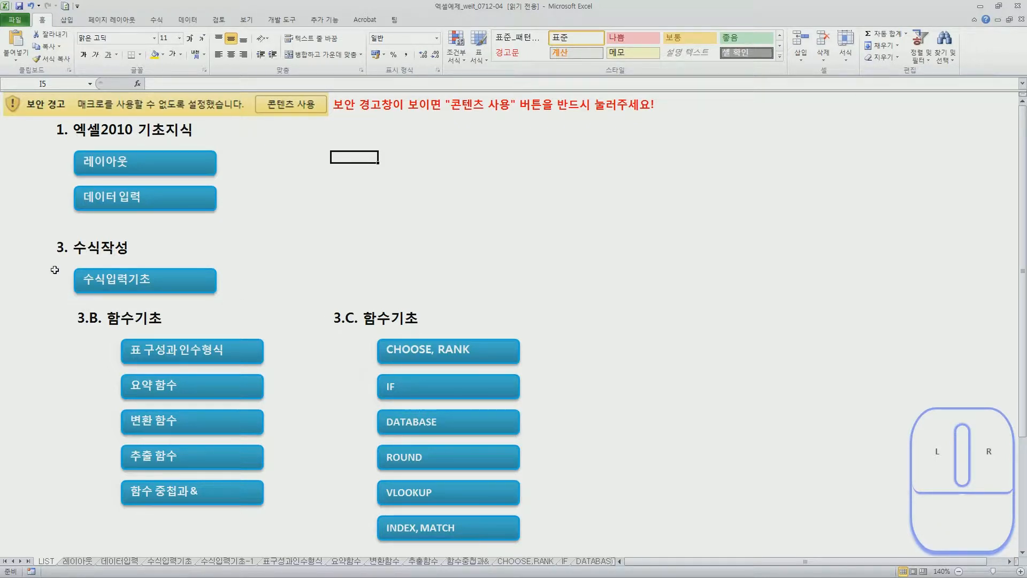
Step: Open the 수식입력기초 sheet and enter 5*2, 2*8/5 and 8-1*3+8 without equals signs in cells F3 to F5
left_click(85, 275)
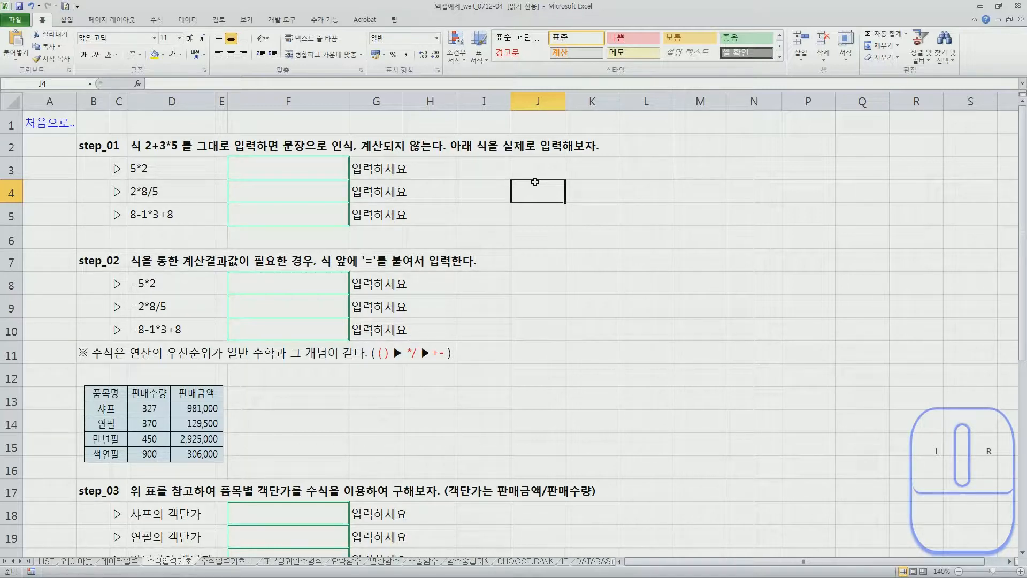
left_click(260, 177)
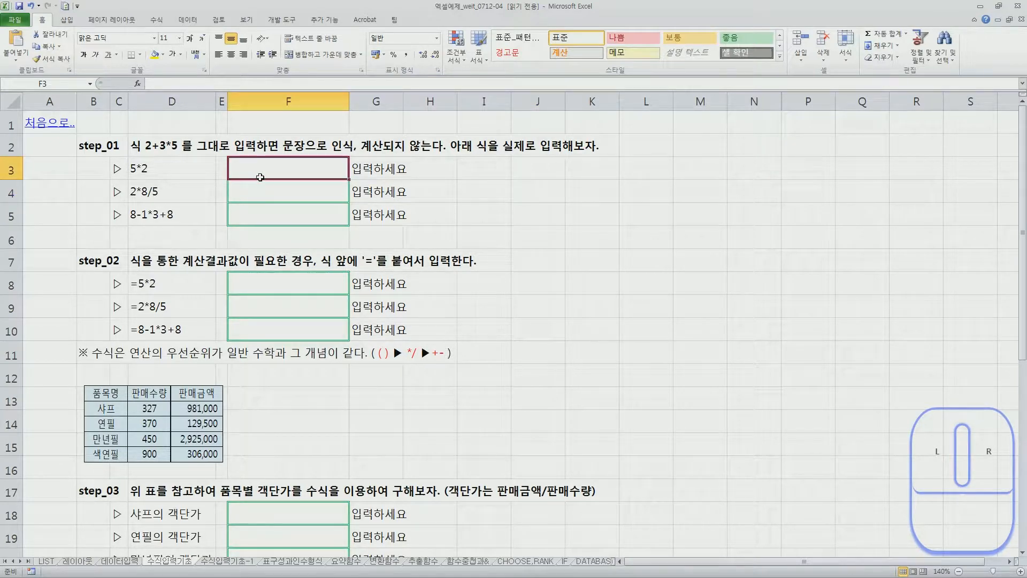
type("5*2")
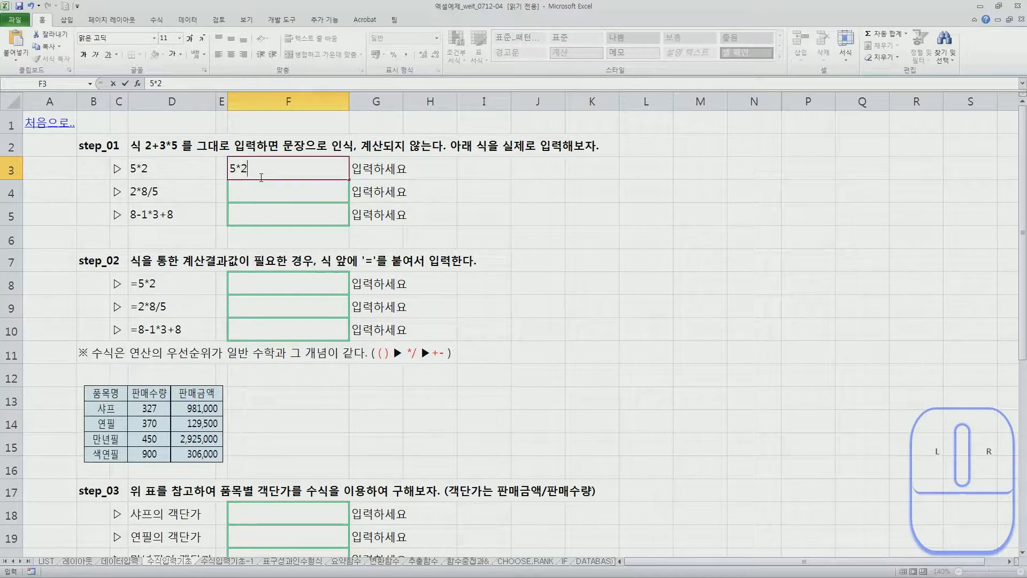
key("Return")
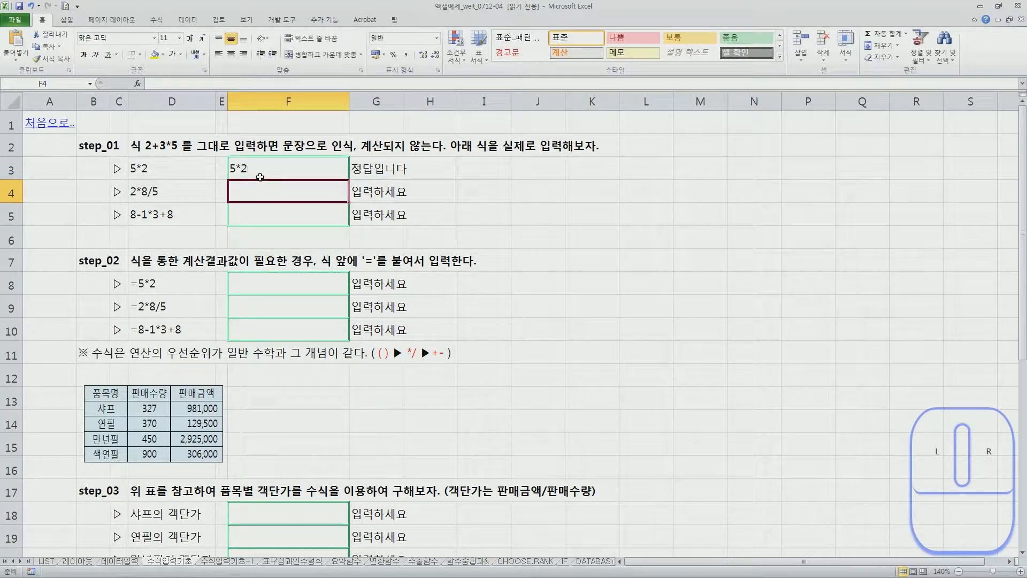
type("2")
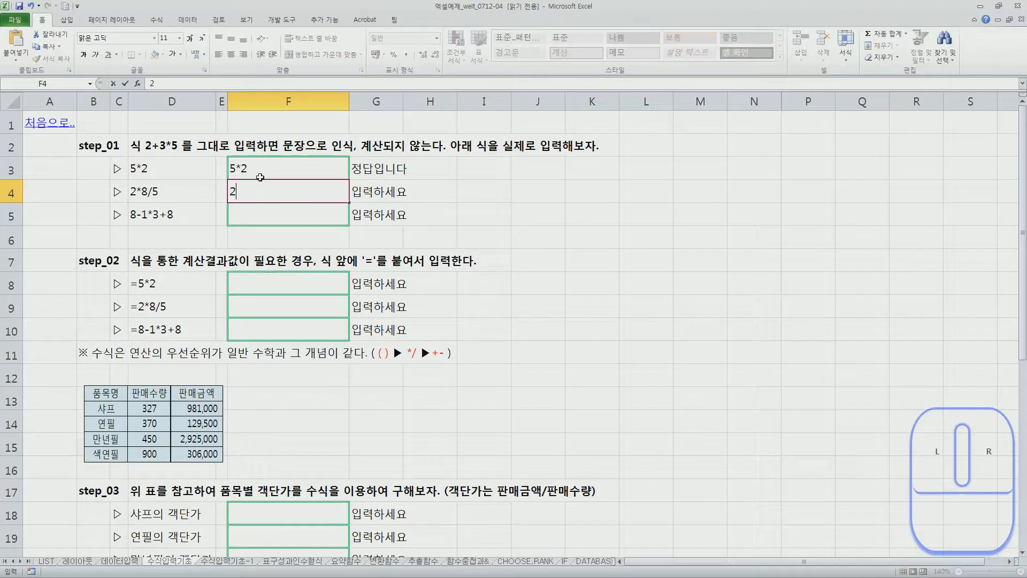
type("*8/5")
key("Return")
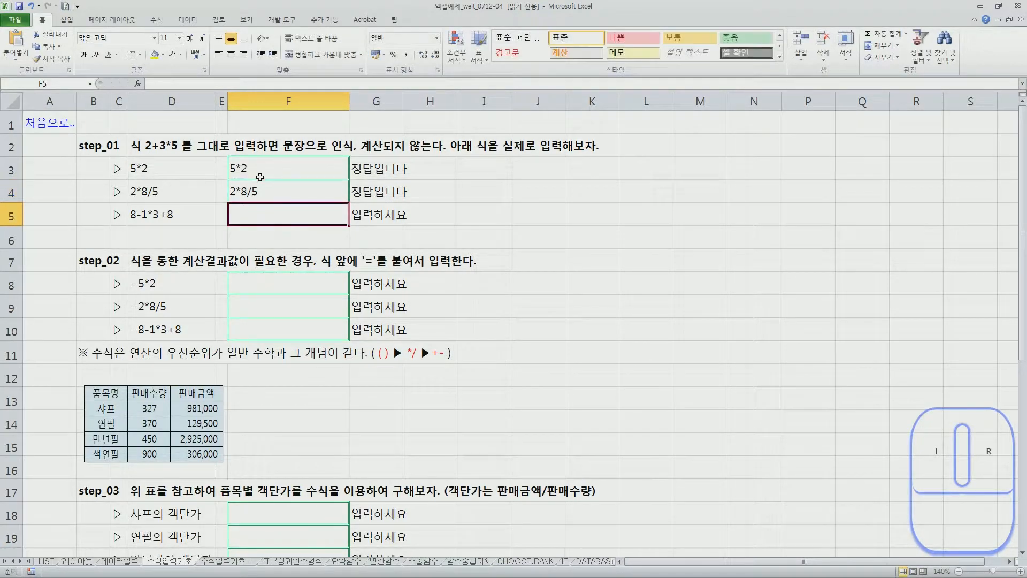
type("8")
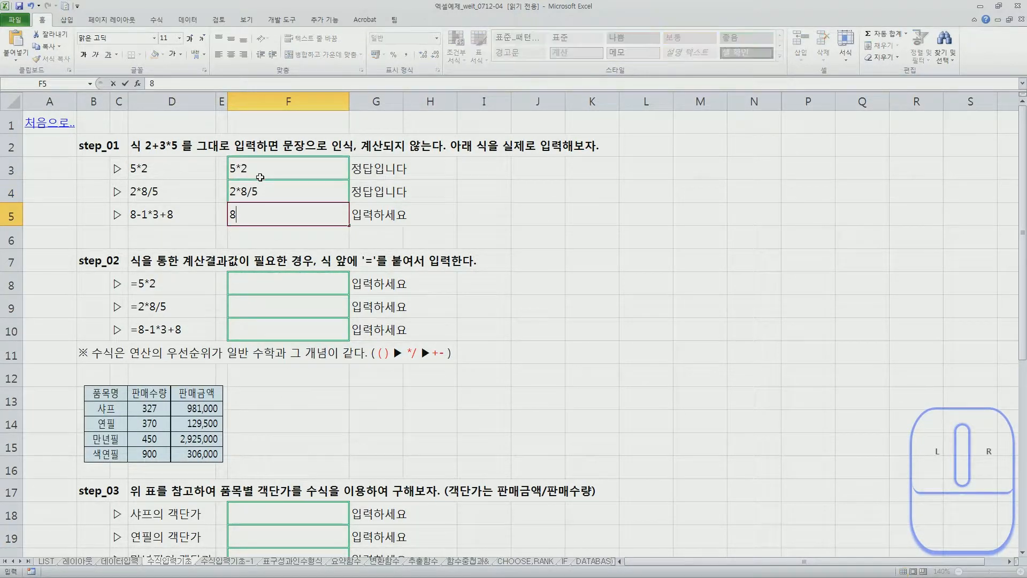
type("-1*3+8")
key("Return")
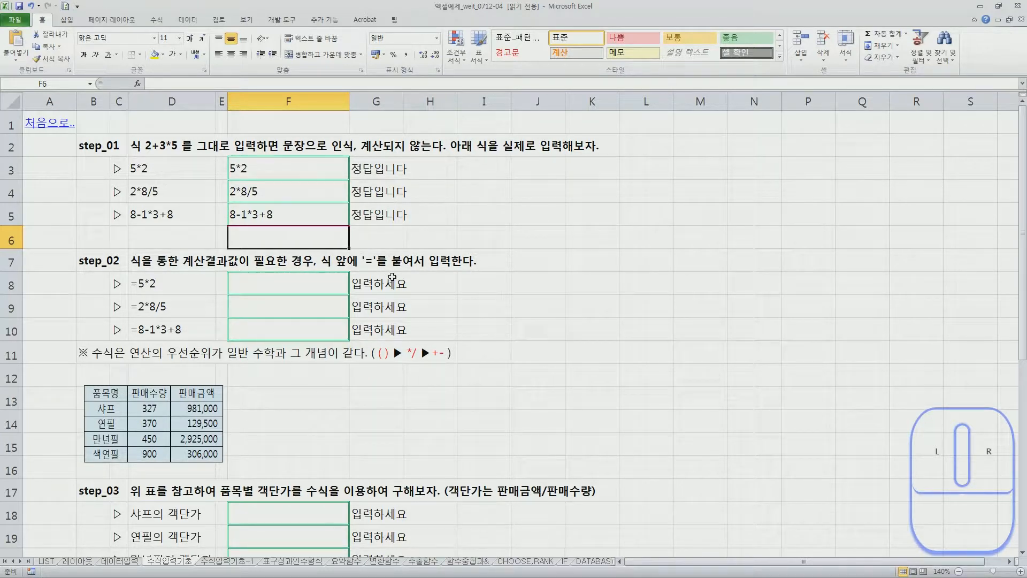
Step: Enter the step_02 formulas =5*2, =2*8/5 and =8-1*3+8 in cells F8 to F10, and select F8 again
left_click(297, 286)
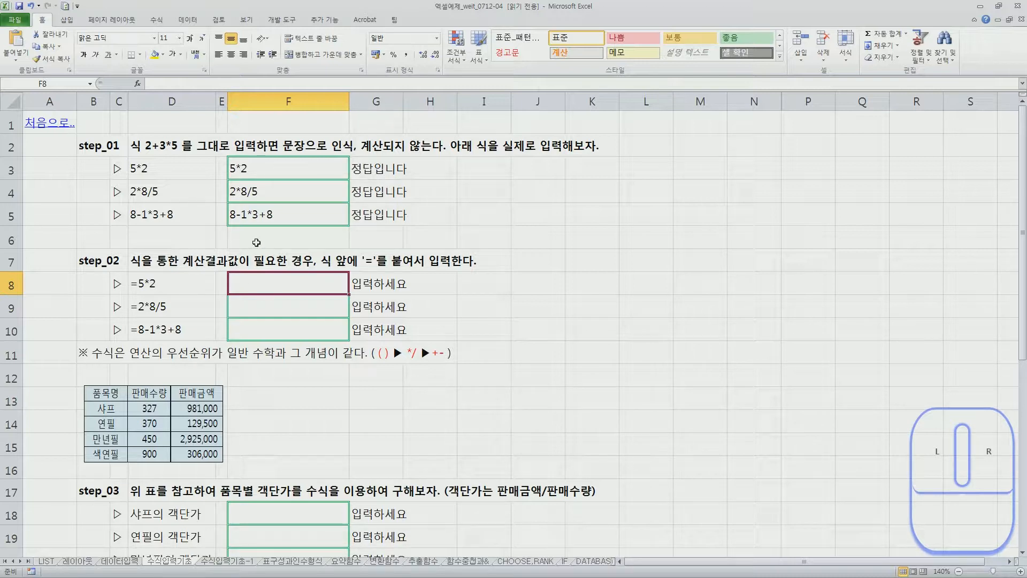
type("=5*2")
key("Return")
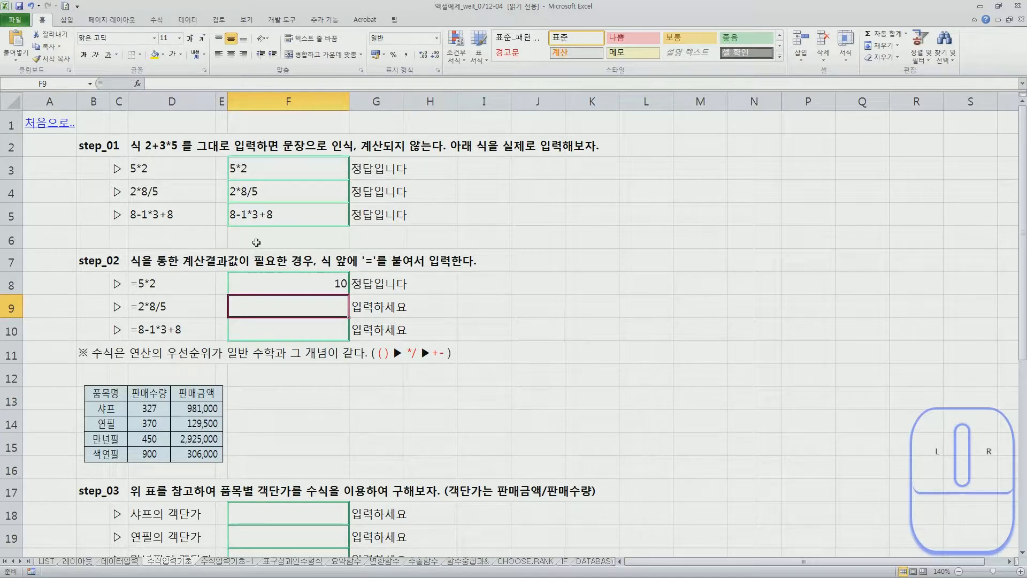
type("=")
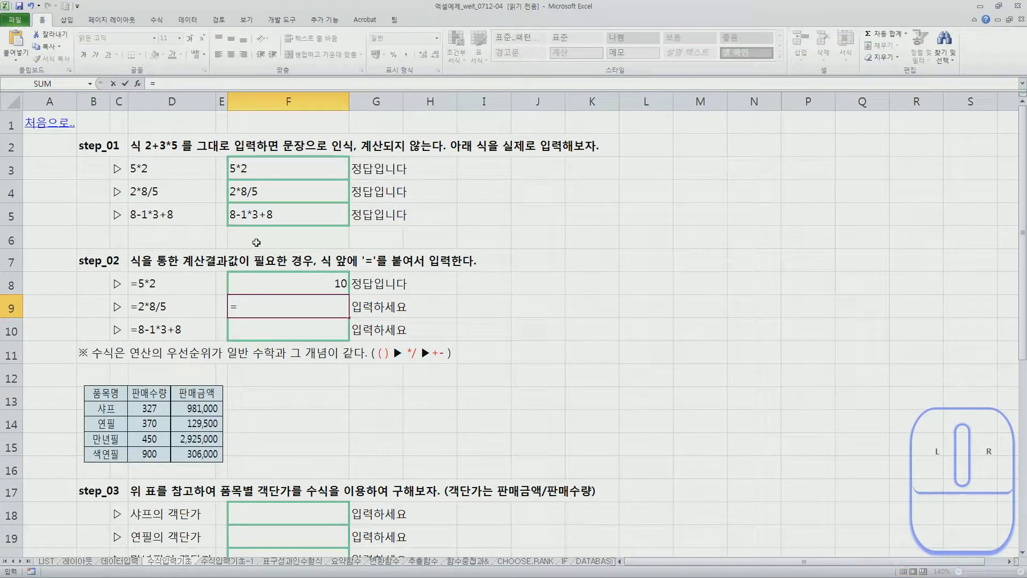
type("2*8/5")
key("Return")
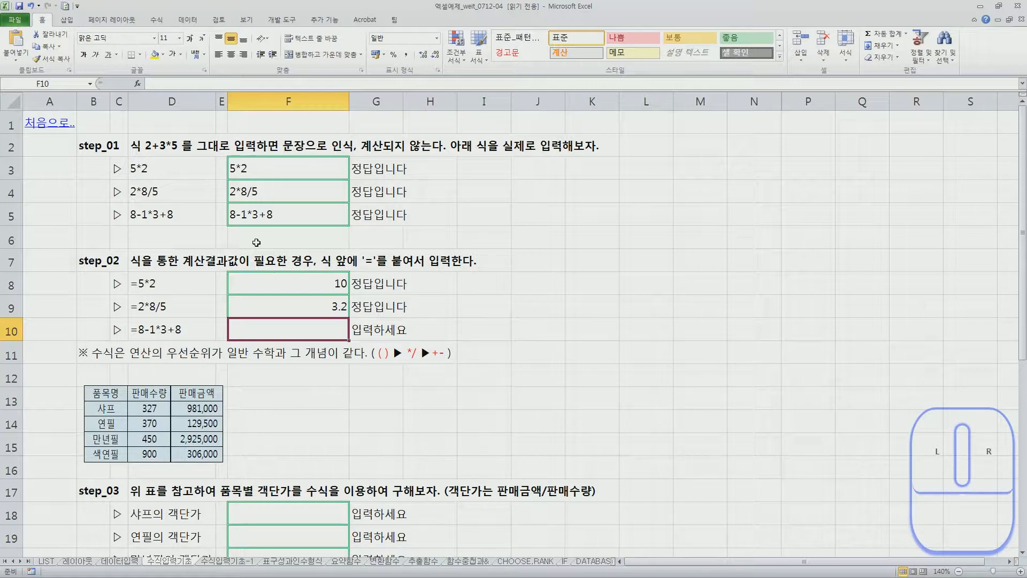
type("=8")
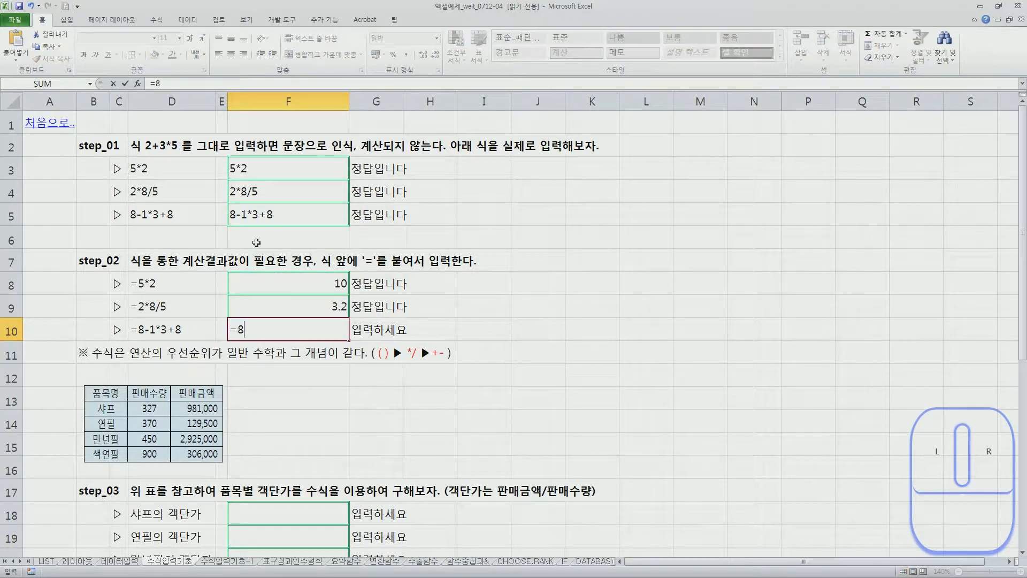
type("-1*3+8")
key("Return")
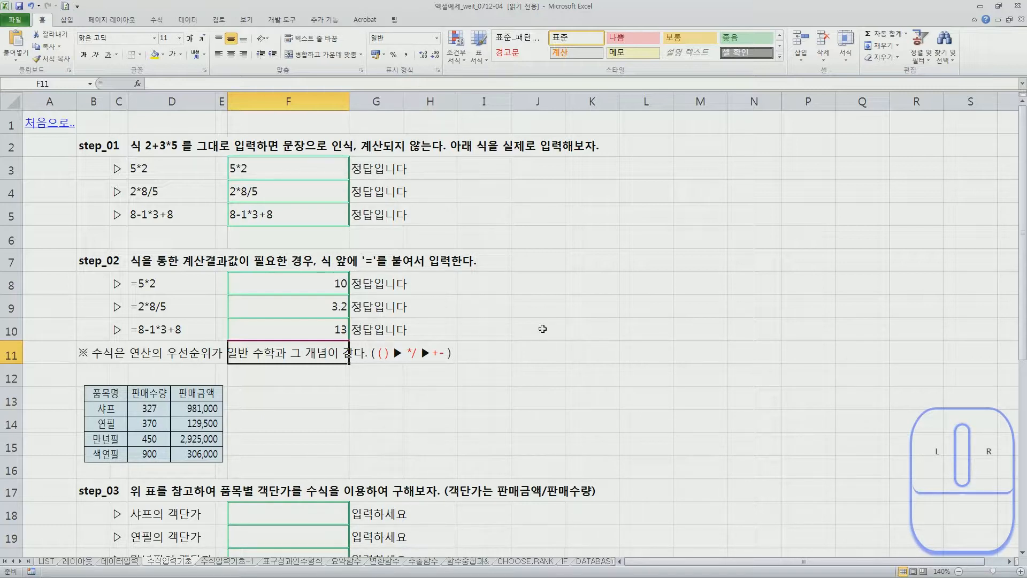
left_click(321, 282)
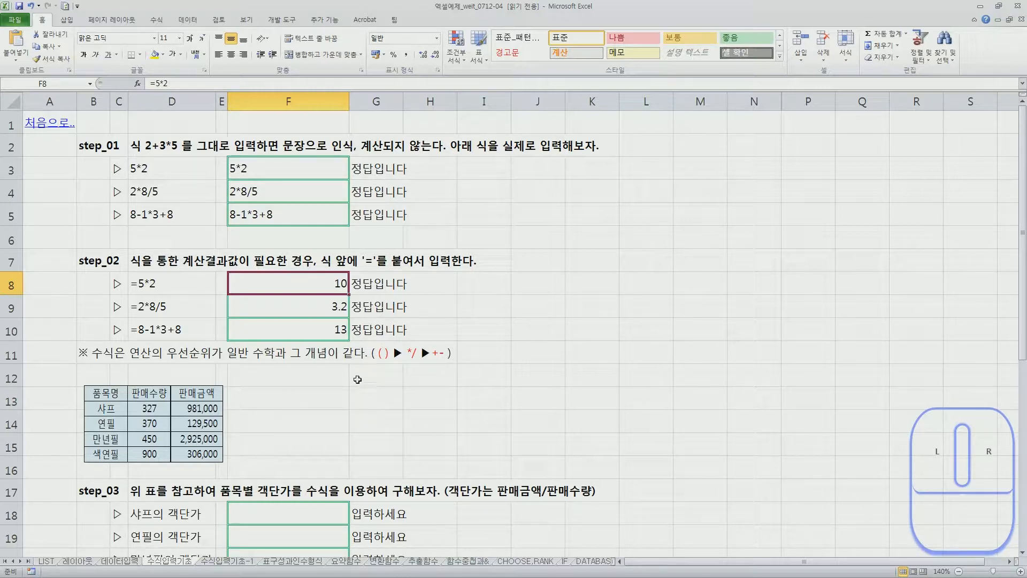
Step: Calculate the unit price of 샤프 in step_03 by entering =981000/327 in cell F18
scroll(323, 370, "down", 1)
scroll(322, 371, "down", 3)
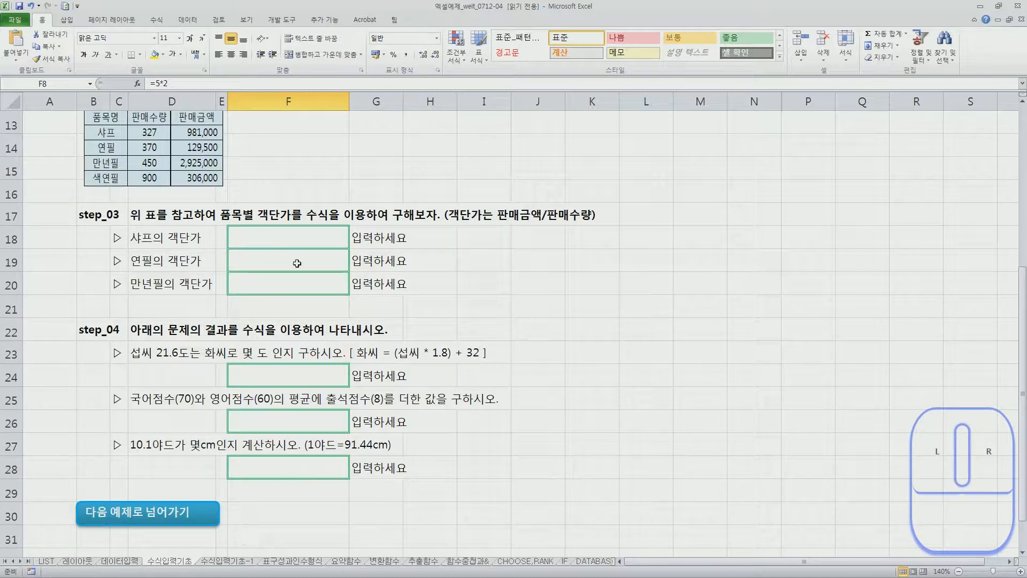
left_click(292, 240)
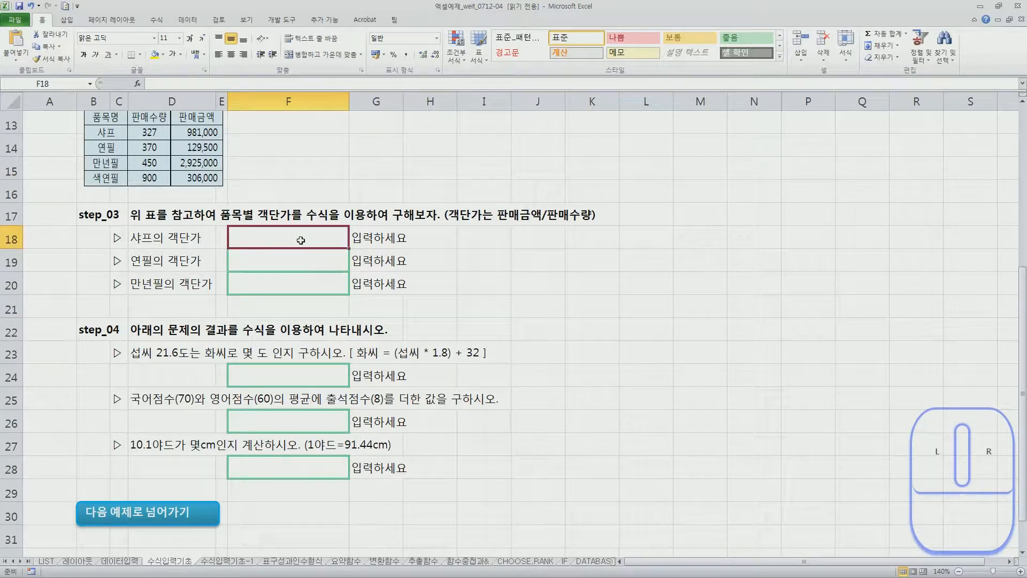
type("=")
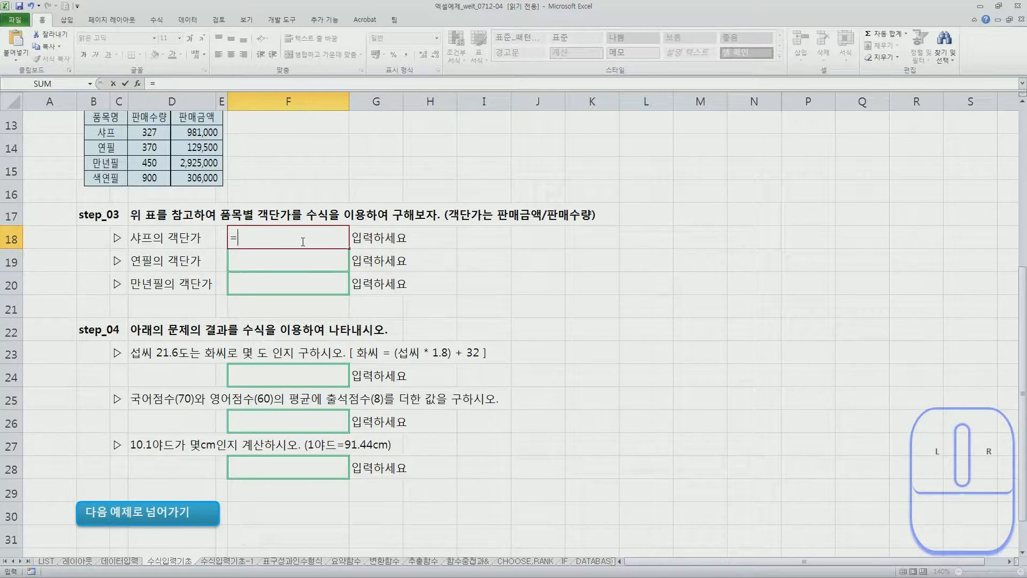
type("981000")
type("/327")
key("Return")
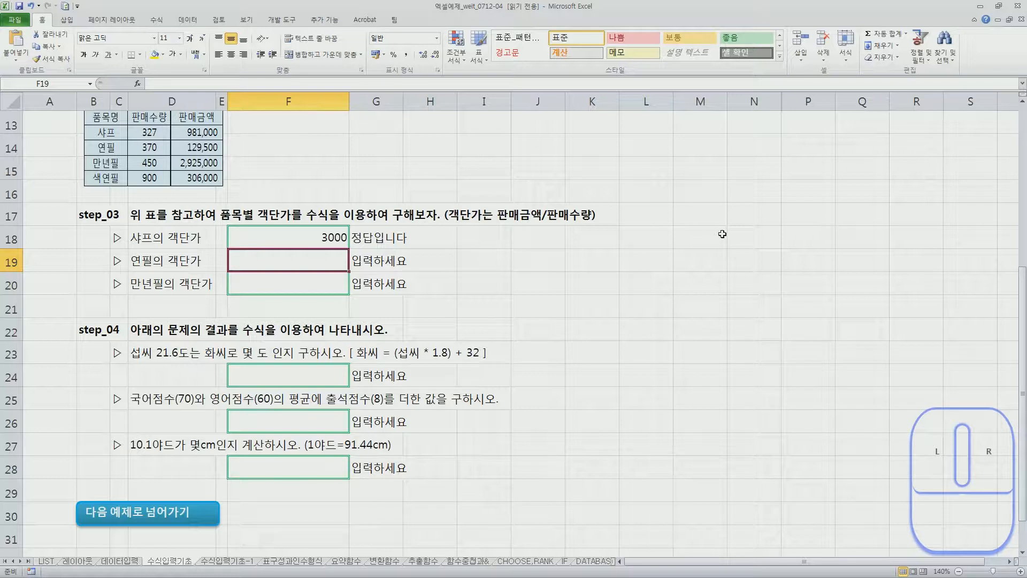
Step: Calculate the unit prices of 연필 and 만년필 with =129500/370 in F19 and =2925000/450 in F20
type("=")
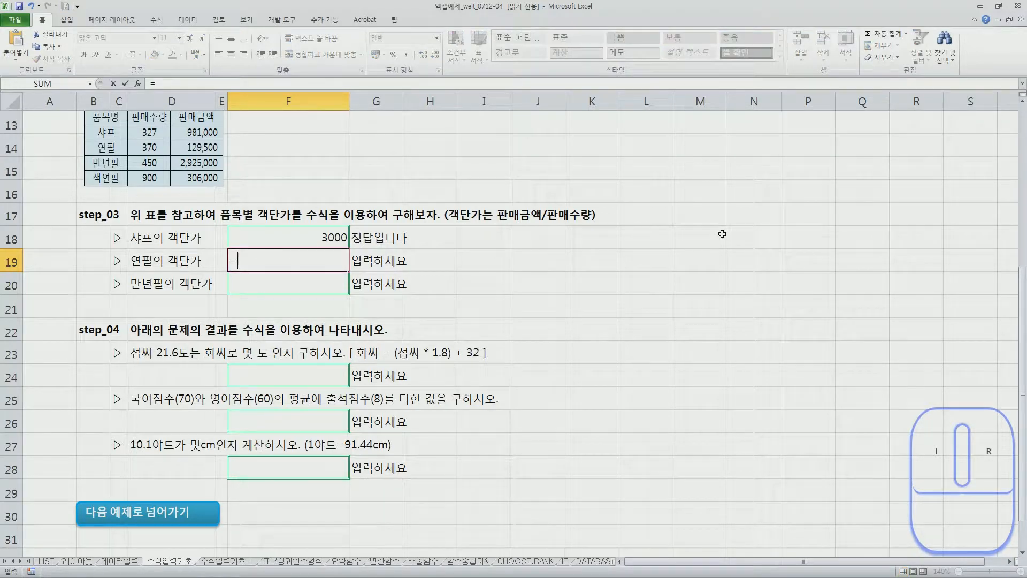
type("129500/370")
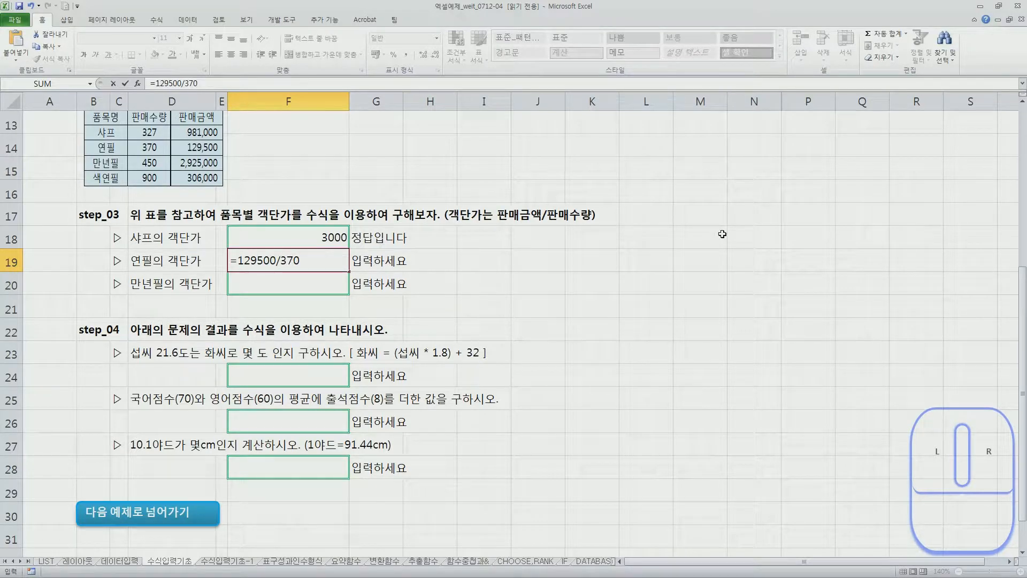
key("Return")
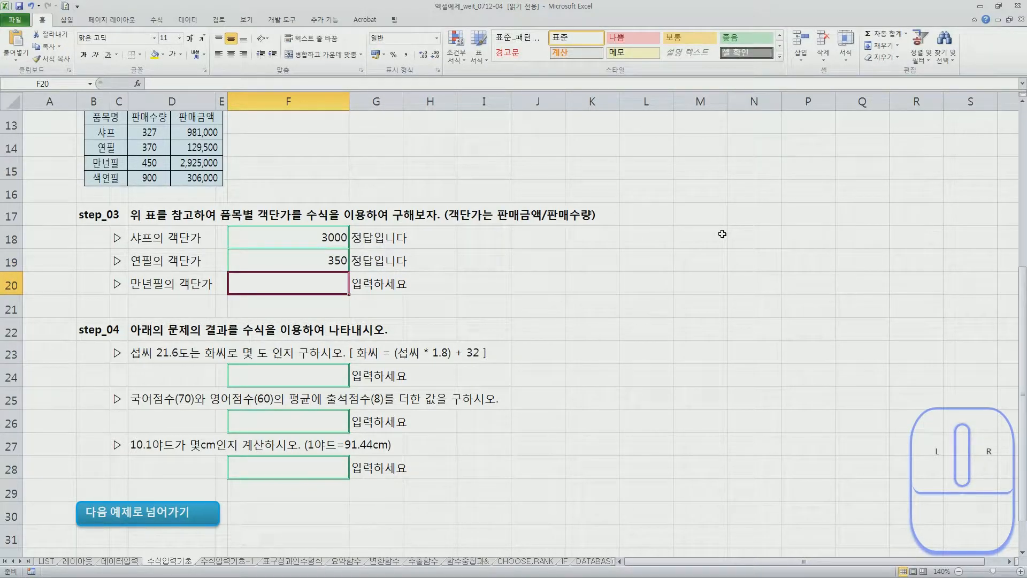
type("=")
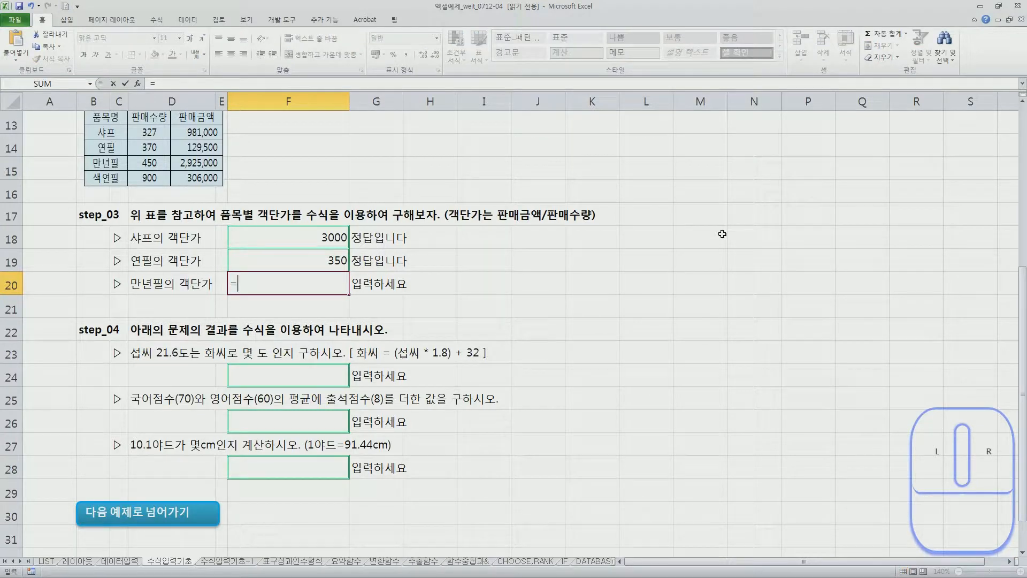
type("2925000/450")
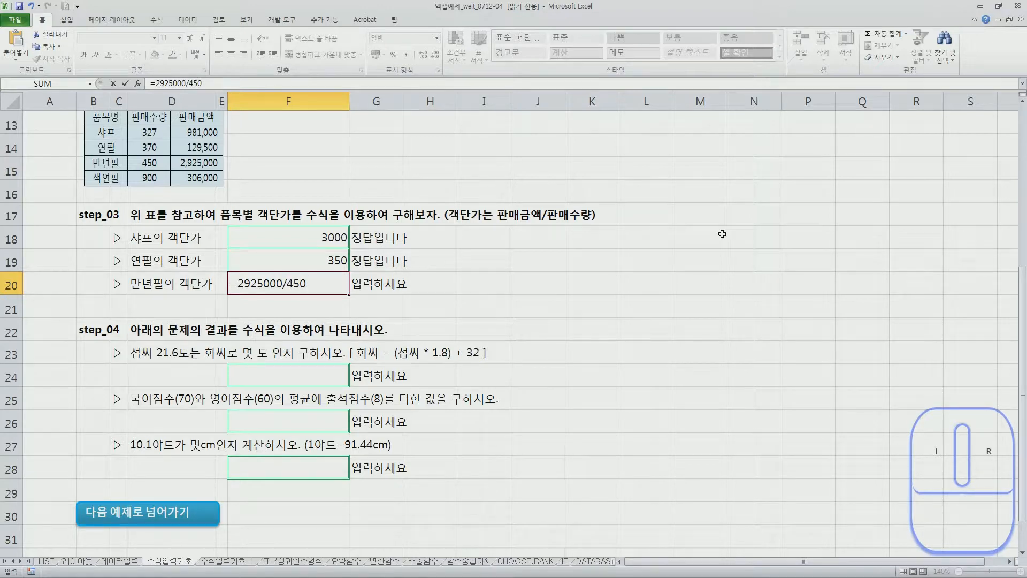
key("Return")
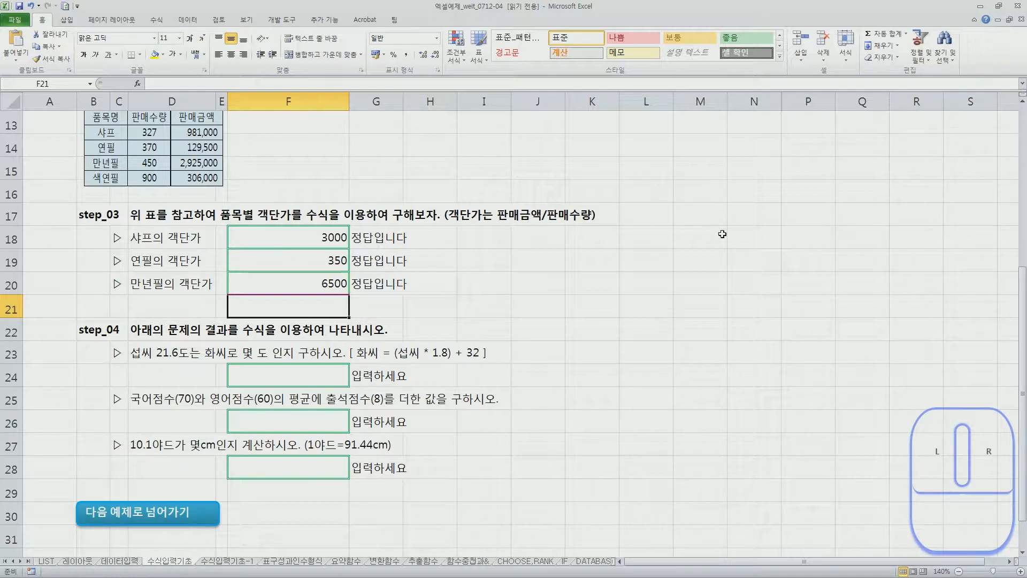
Step: Convert 21.6 degrees Celsius to Fahrenheit in step_04 by entering =21.6*1.8+32 in cell F24
key("Down")
key("Down")
key("Down")
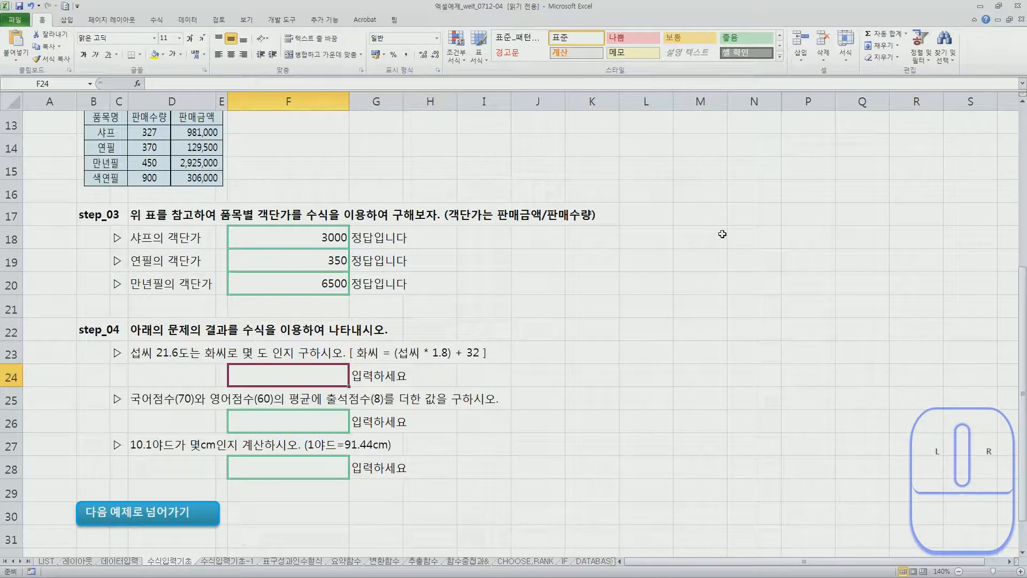
type("=")
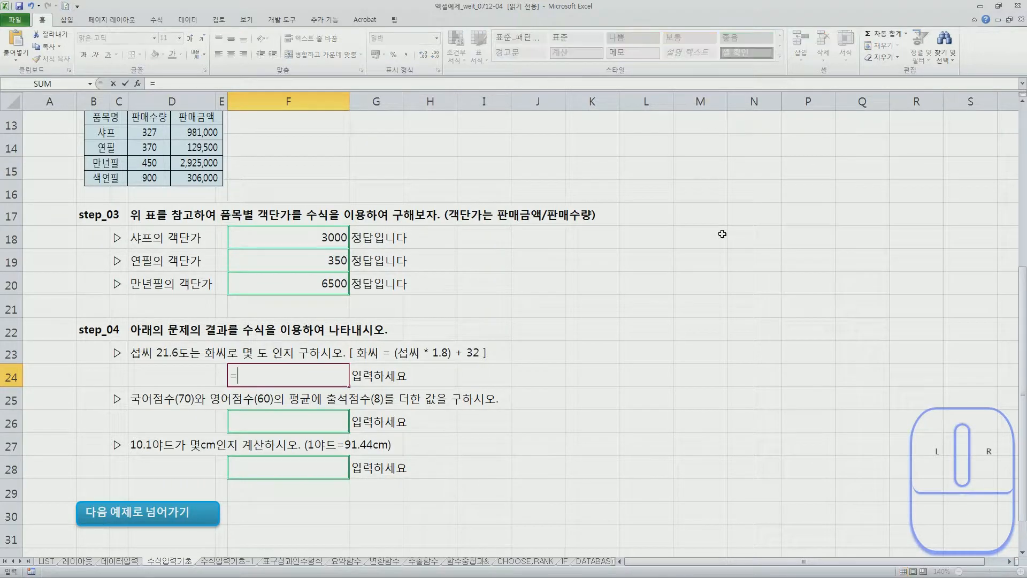
type("21.6*1.8+32")
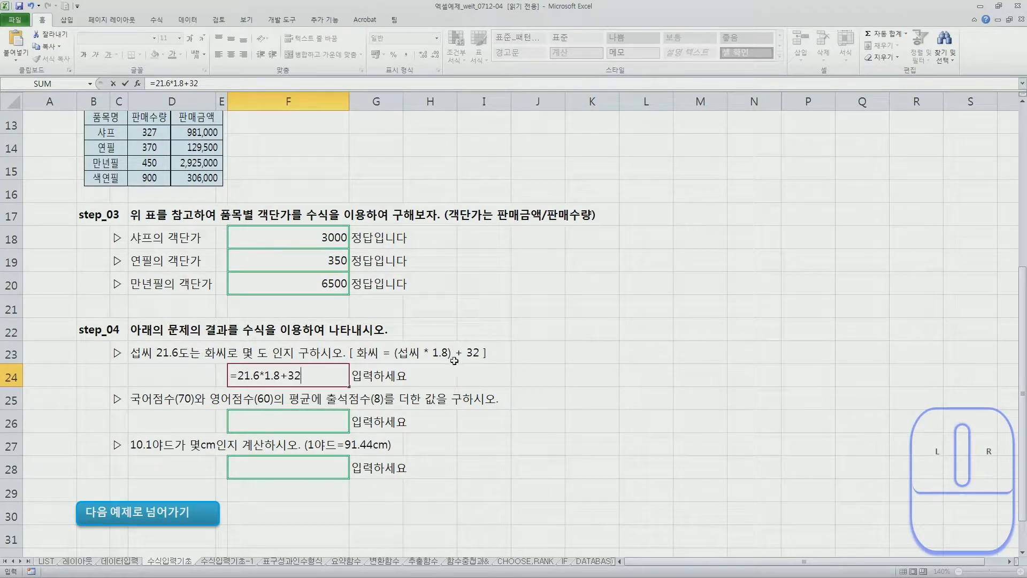
key("Return")
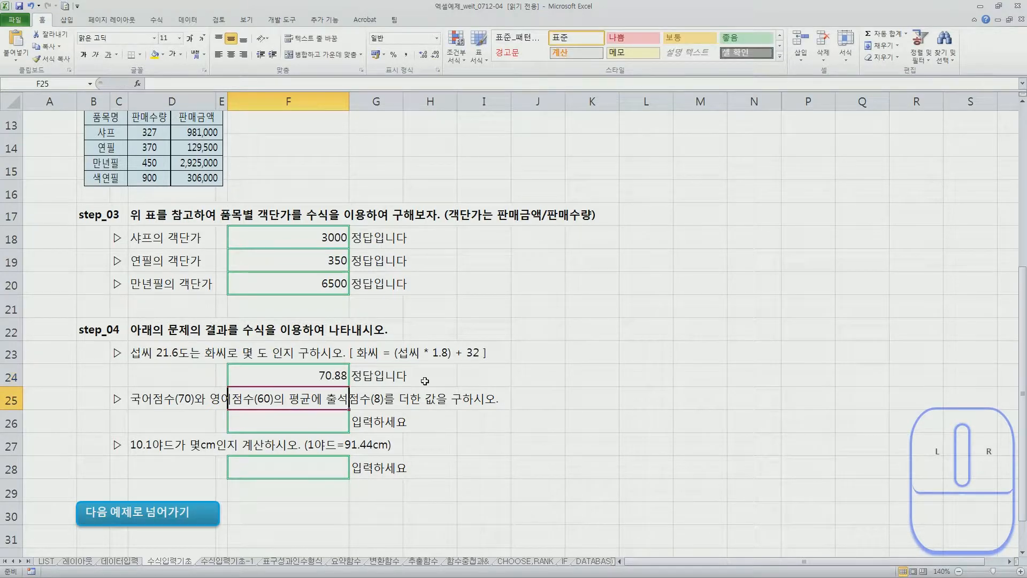
Step: Add the attendance score to the average of the two subject scores by entering =(70+60)/2+8 in cell F26
key("Return")
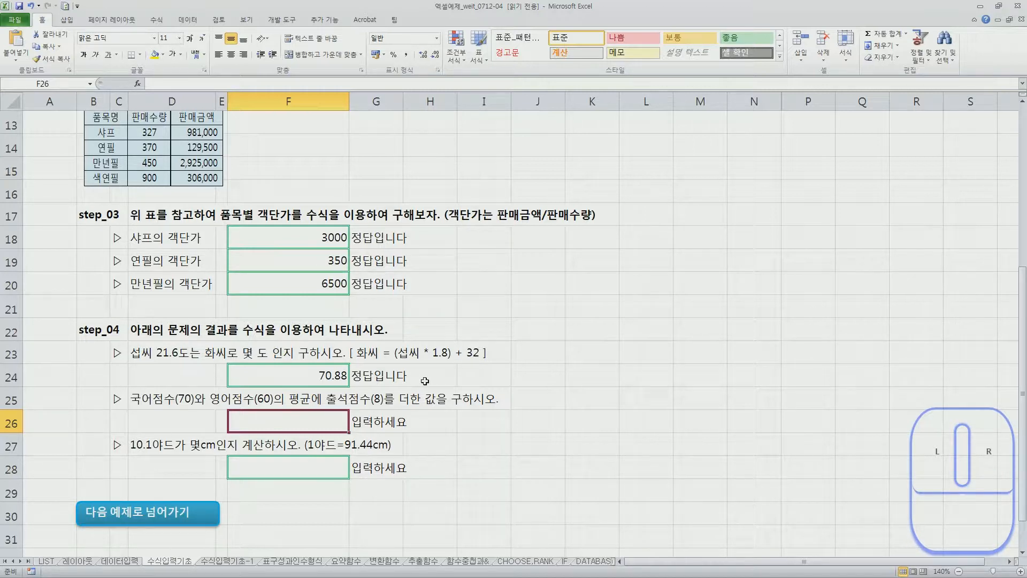
type("=")
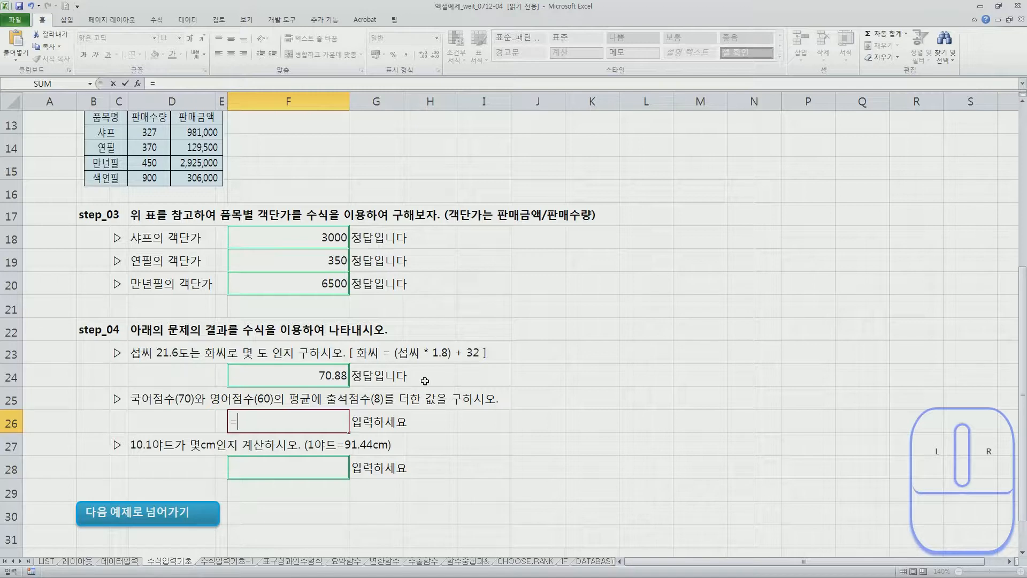
type("(70+60)/2+8")
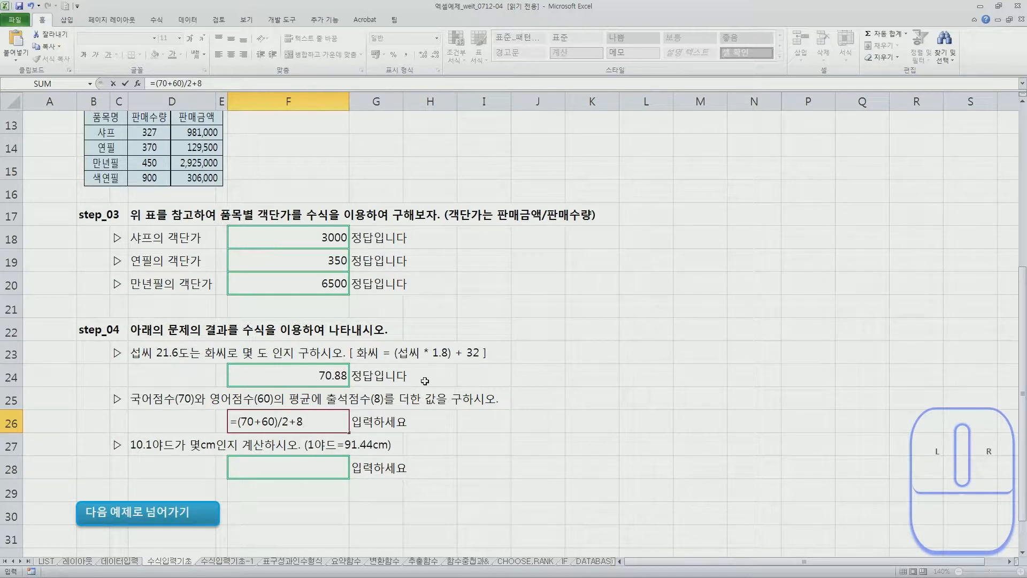
key("ctrl+Return")
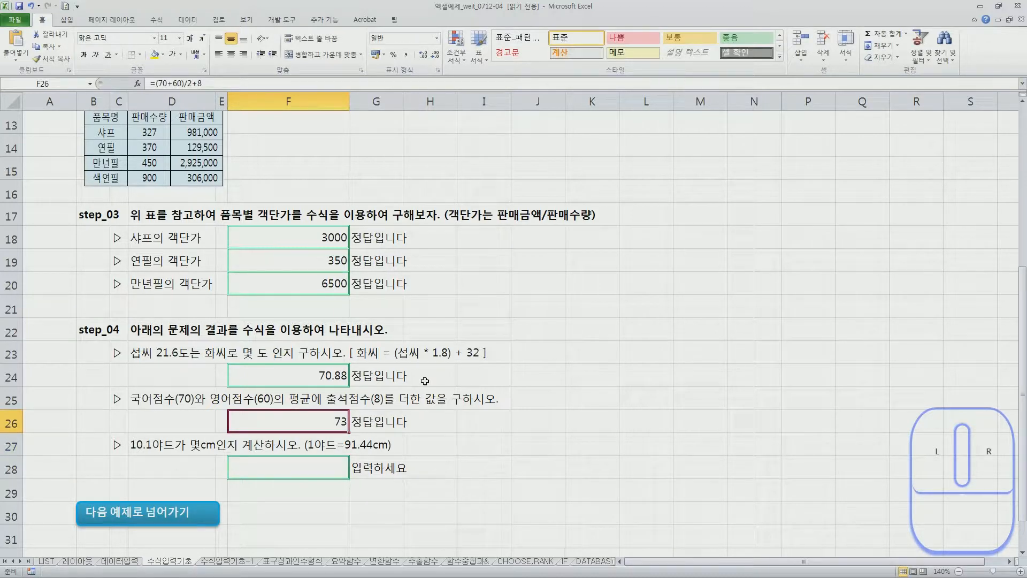
Step: Convert 10.1 yards to centimetres by entering =10.1*91.44 in cell F28, and move on to the next exercise sheet
key("Down")
key("Down")
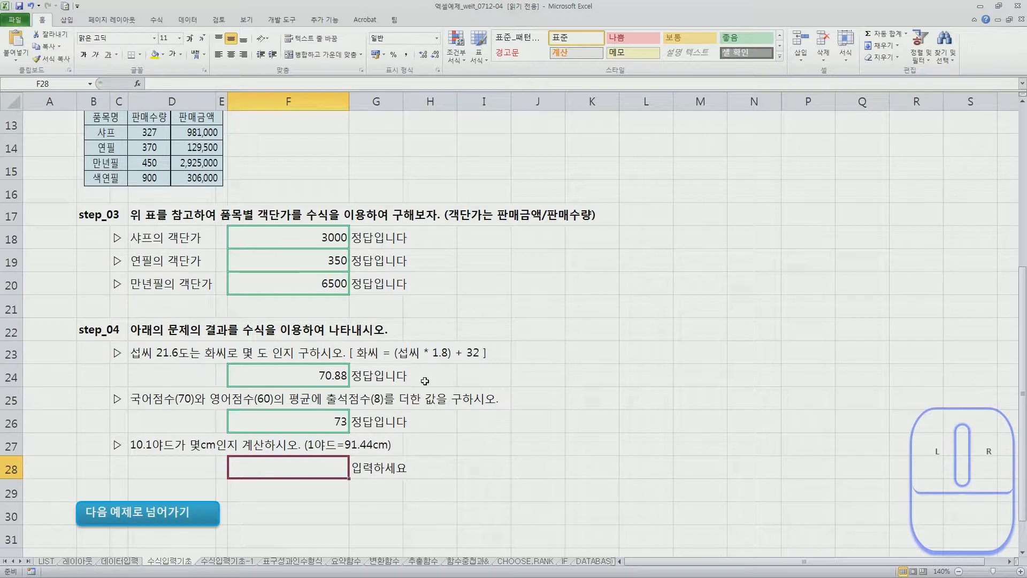
type("=10")
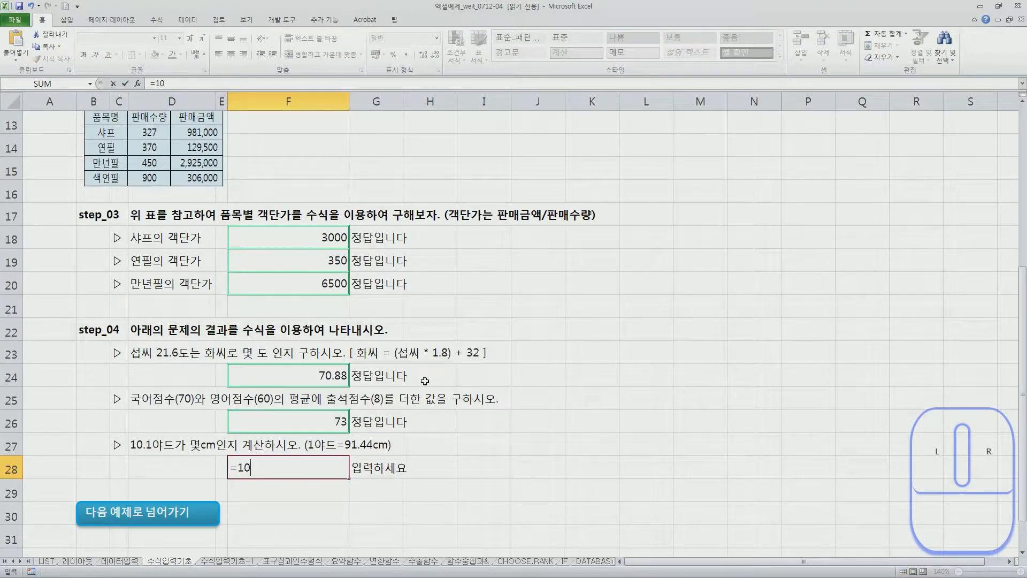
type(".1*9144")
key("BackSpace")
key("BackSpace")
type(".44")
key("Return")
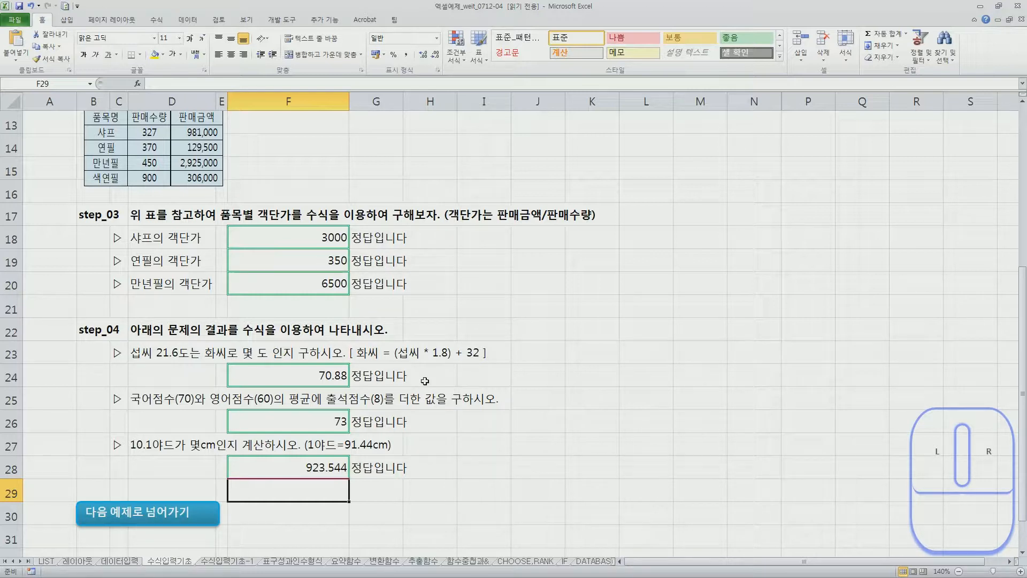
key("Up")
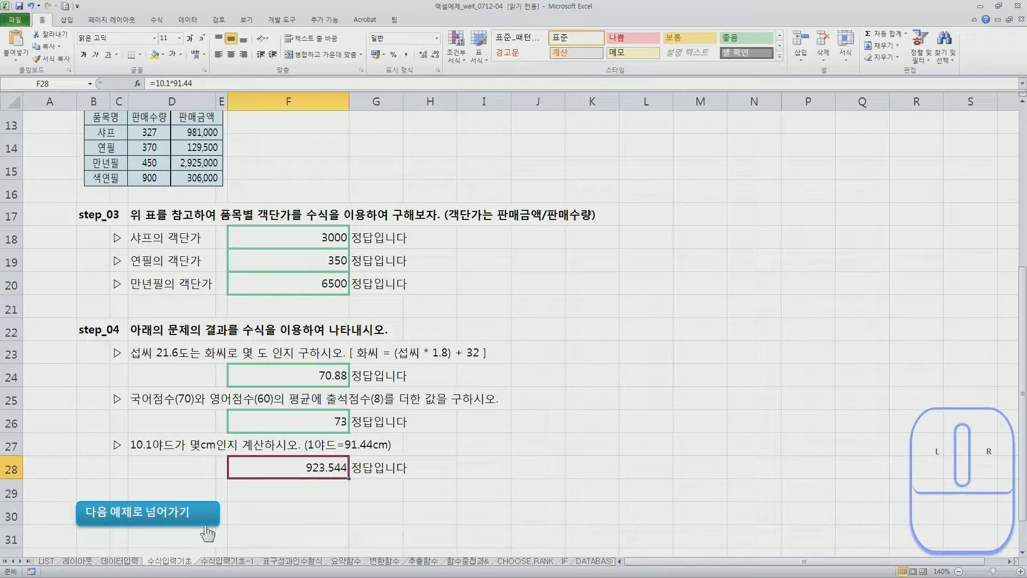
left_click(180, 527)
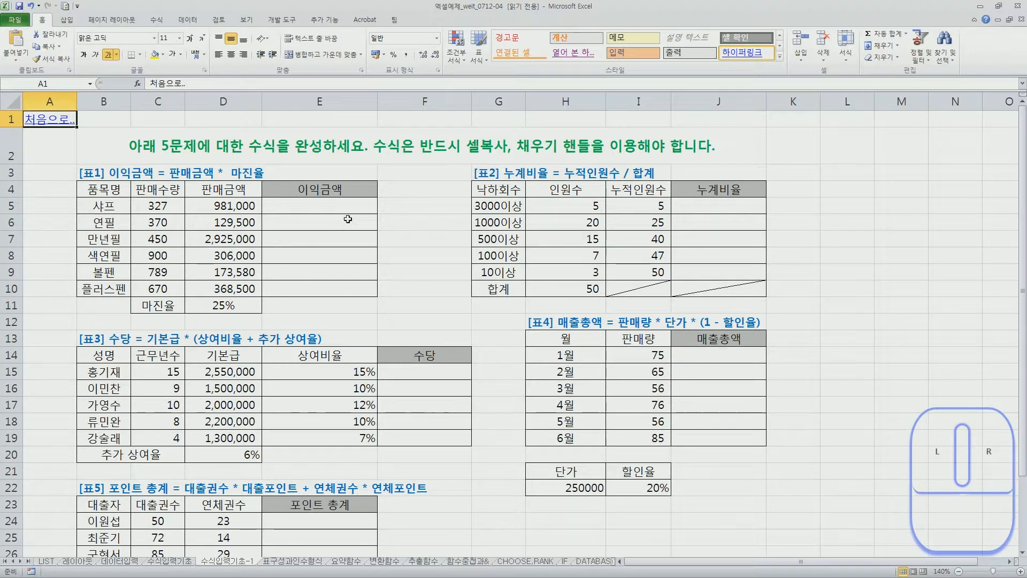
Step: Calculate the 이익금액 of 샤프 in 표1 with literal numbers by entering =981000*25% in cell E5
left_click(348, 202)
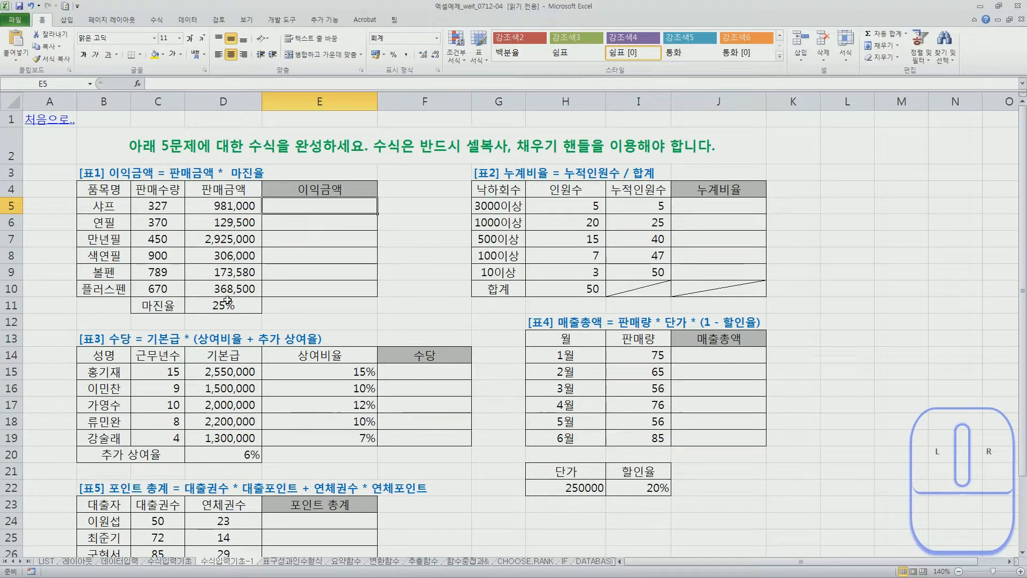
type("=98")
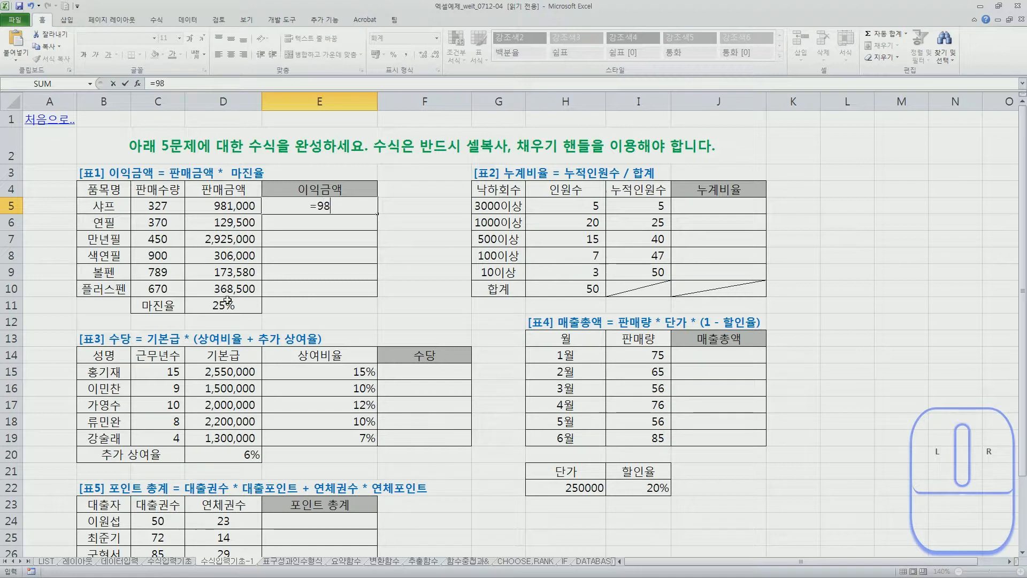
type("1000*")
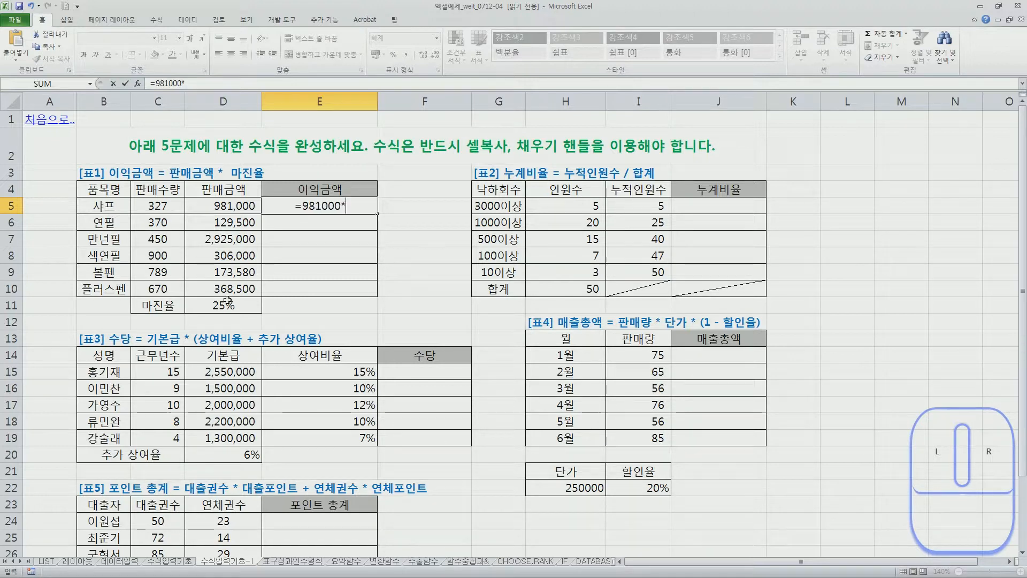
type("25%")
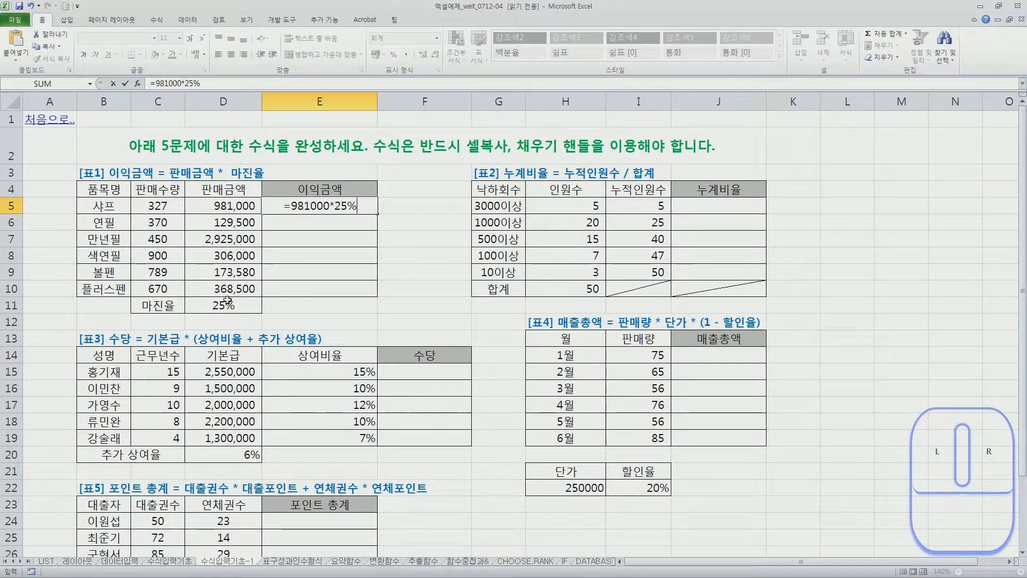
key("ctrl+Return")
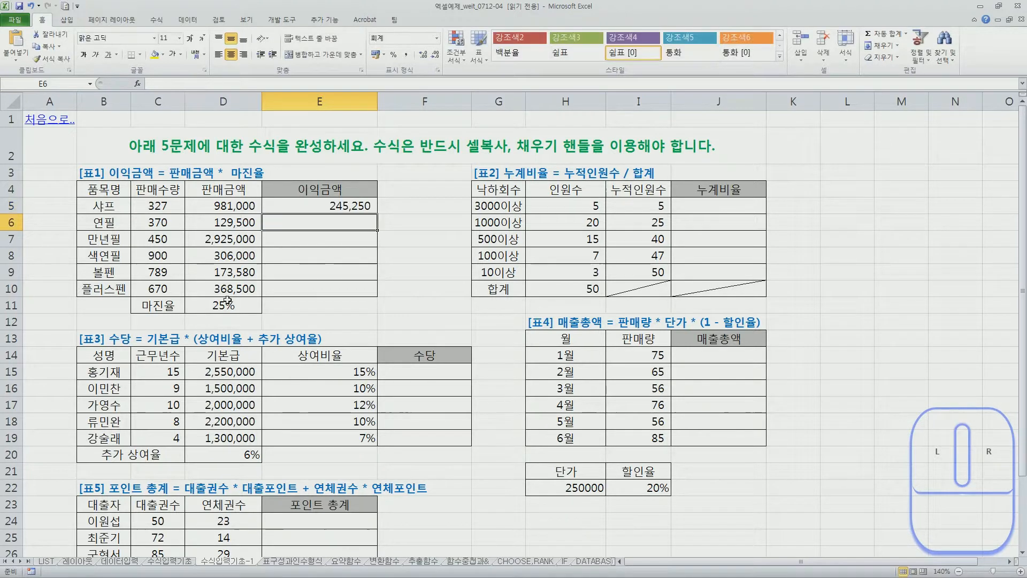
Step: Replace the formula in E5 with the cell-reference formula =D5*D11 and fill it down to E10
key("F2")
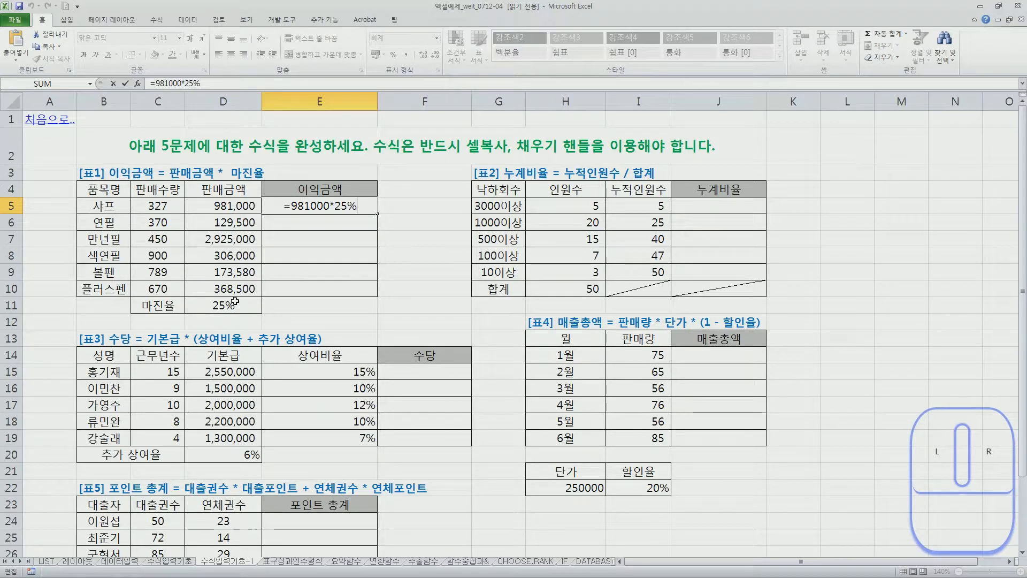
key("BackSpace")
key("BackSpace")
key("BackSpace")
key("BackSpace")
key("BackSpace")
key("BackSpace")
key("BackSpace")
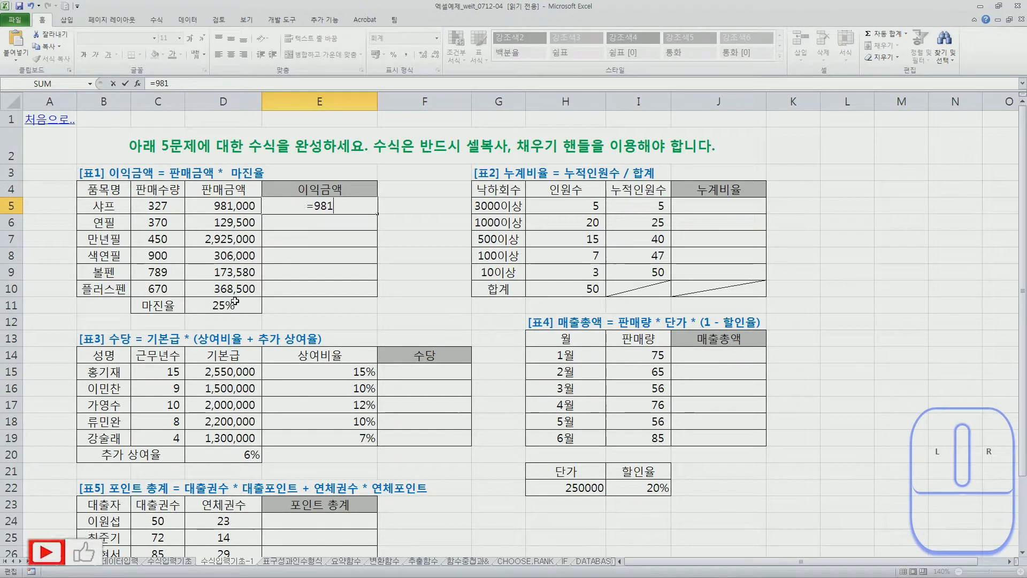
key("BackSpace")
key("BackSpace")
key("BackSpace")
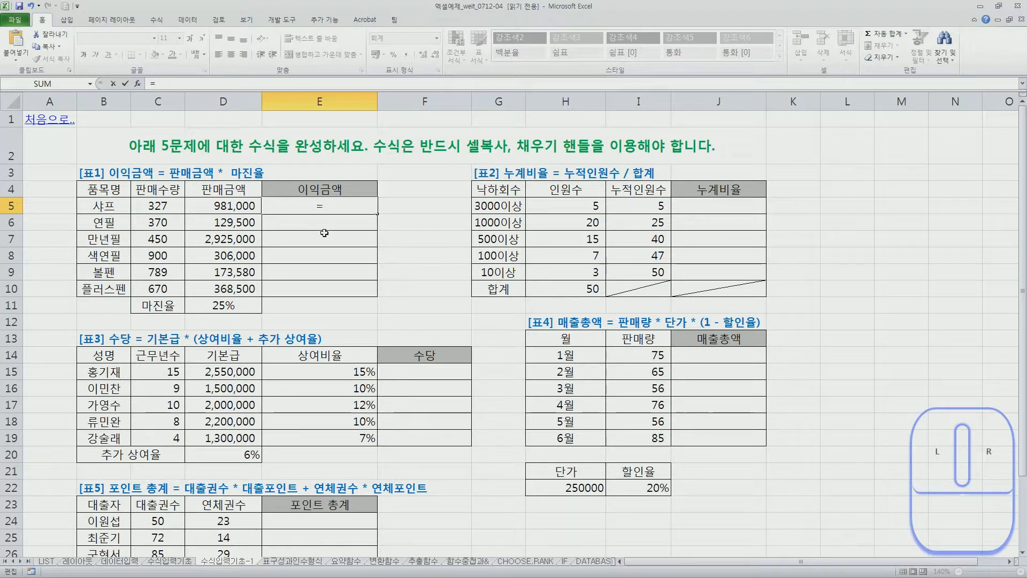
left_click(222, 206)
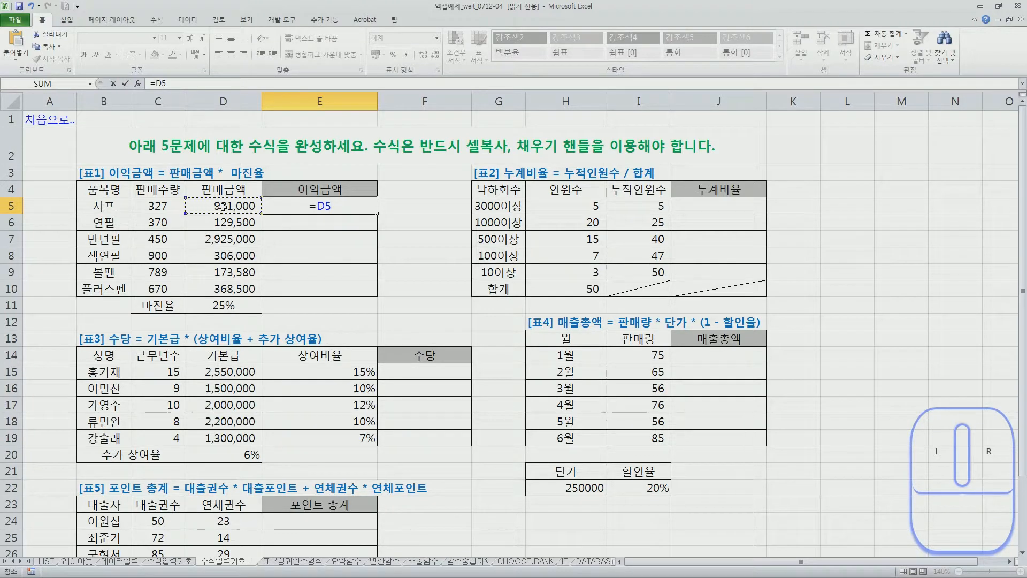
type("*")
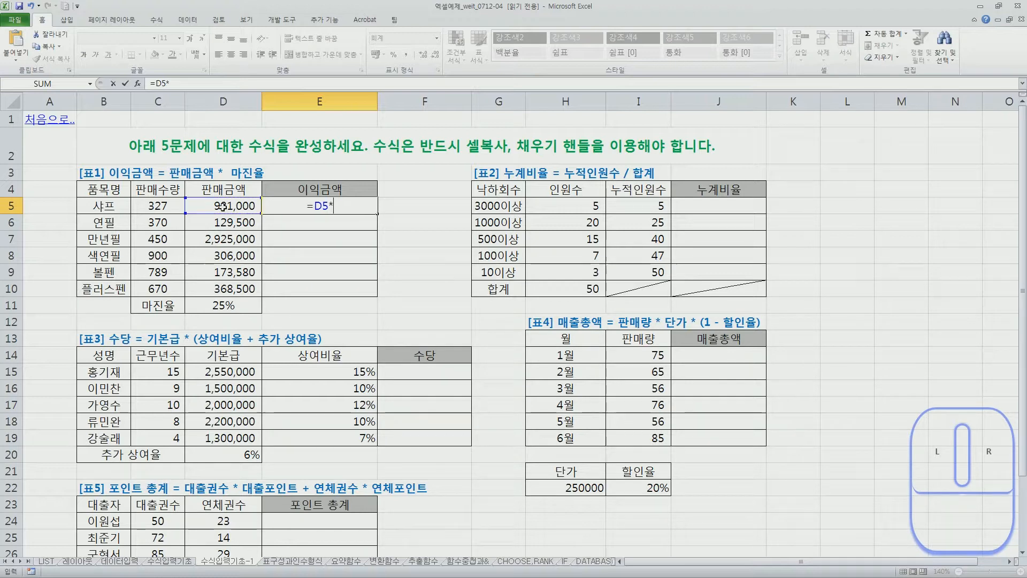
left_click(237, 308)
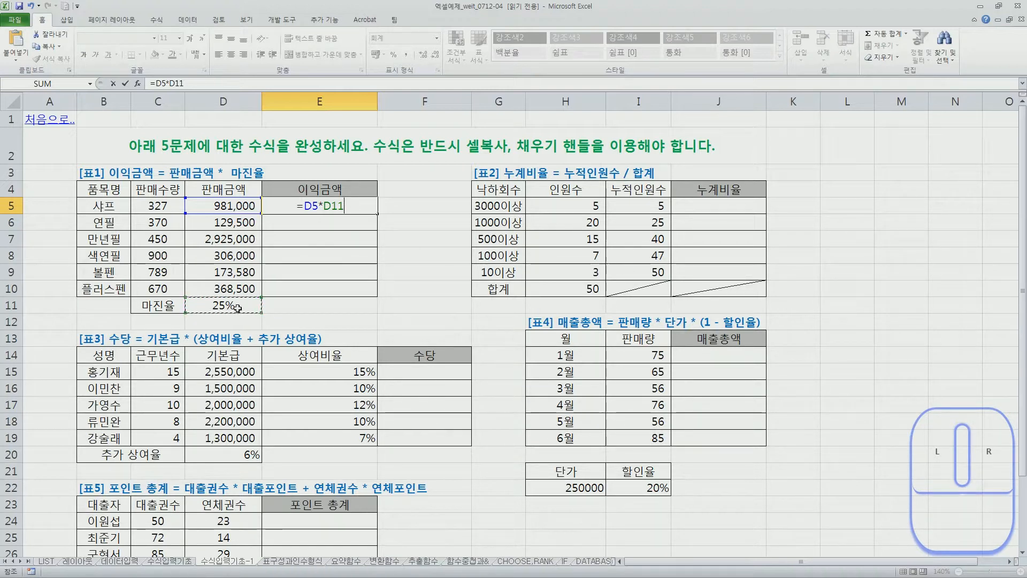
key("ctrl+Return")
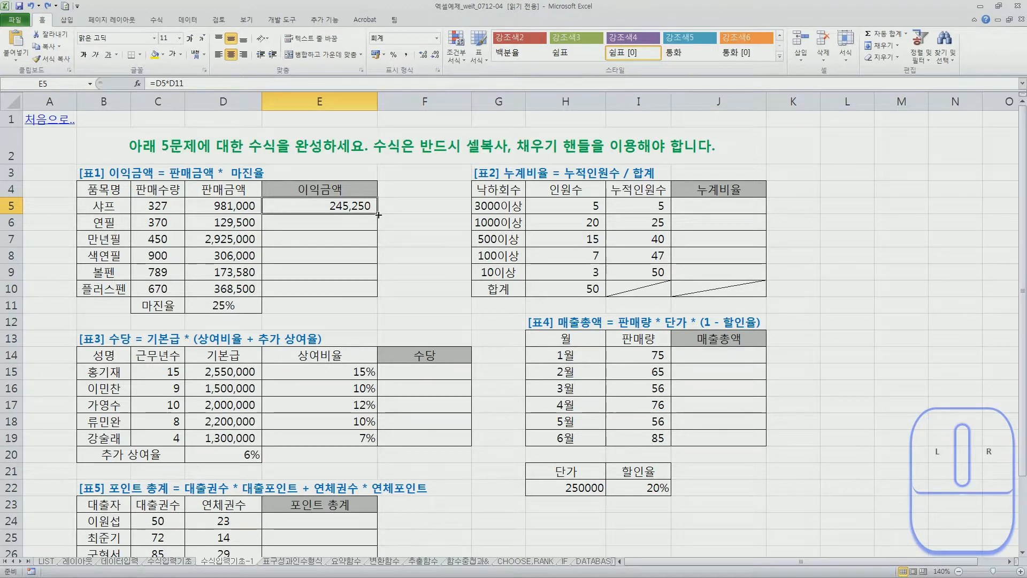
left_click_drag(377, 213, 381, 294)
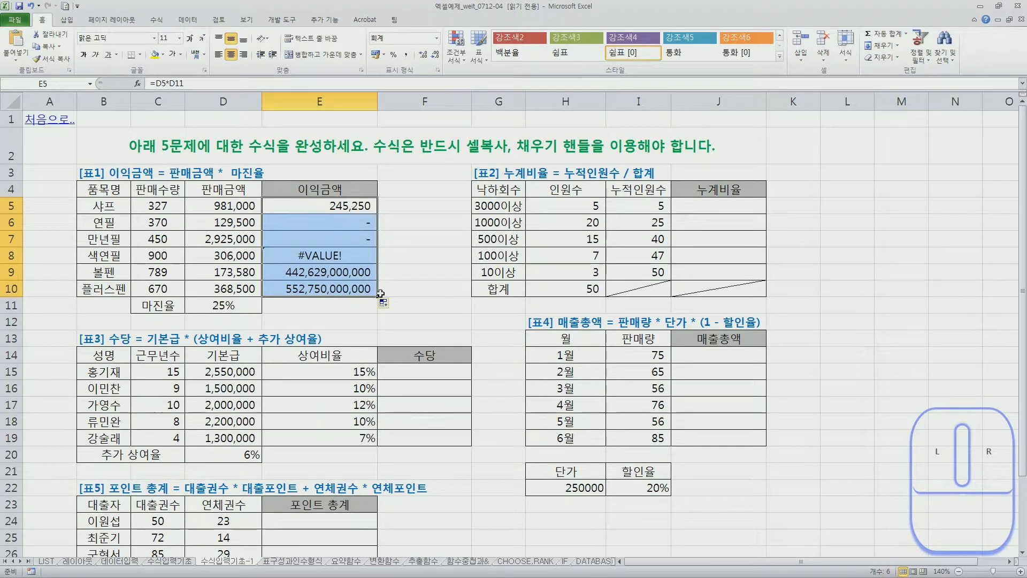
Step: Examine which cells the 이익금액 formulas in E5 through E8 refer to
left_click(337, 211)
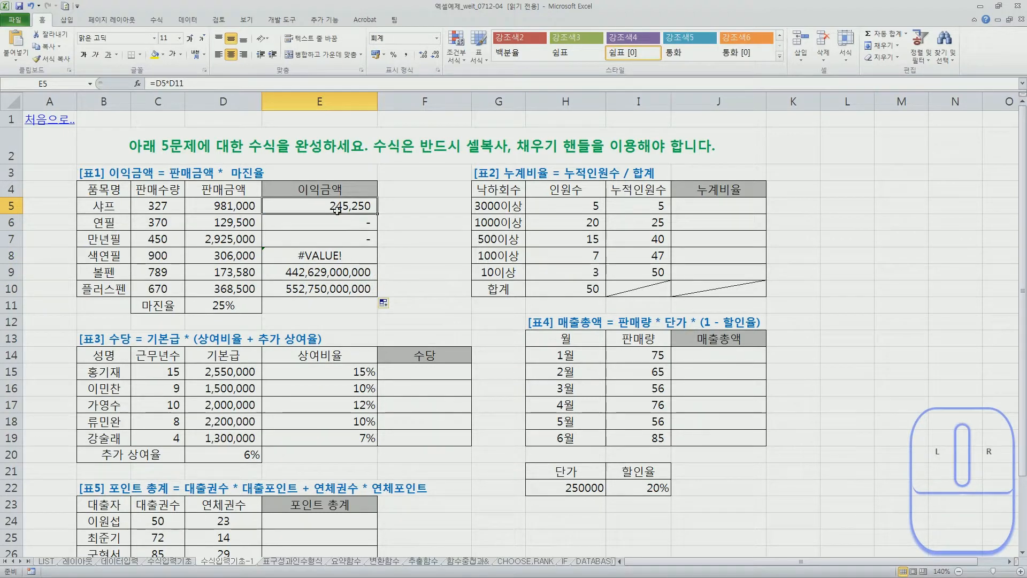
double_click(337, 210)
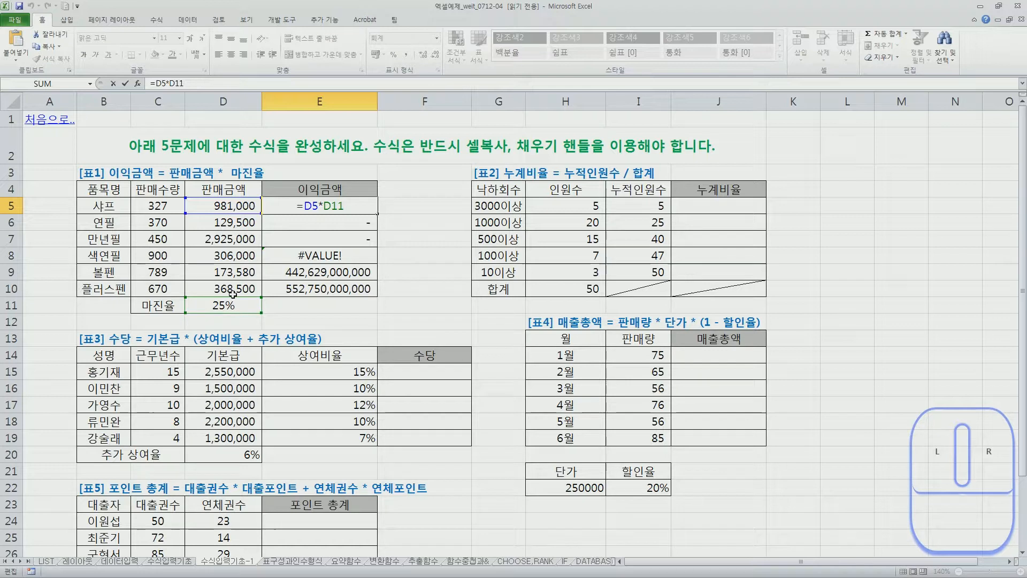
key("Return")
key("F2")
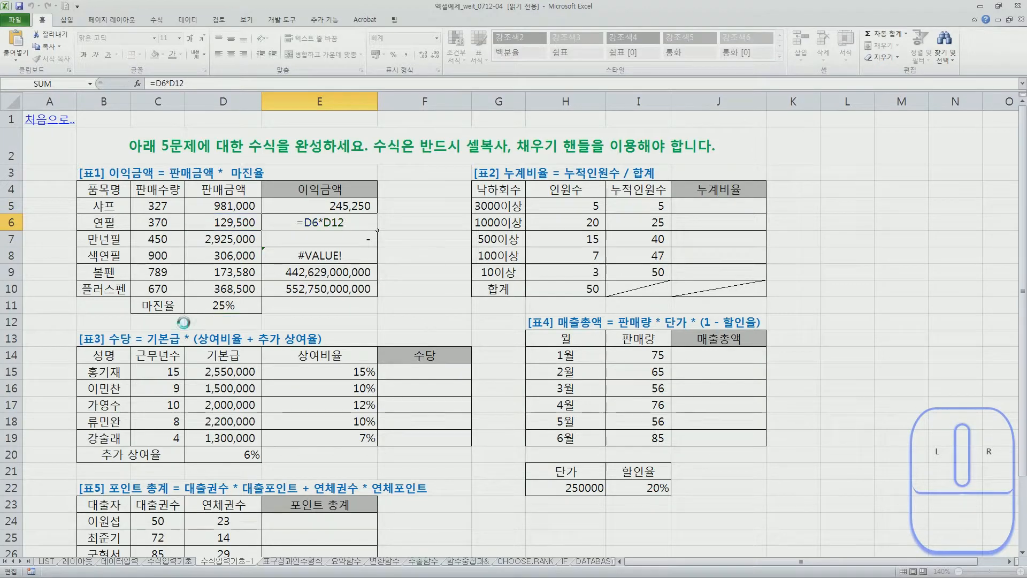
key("Return")
key("F2")
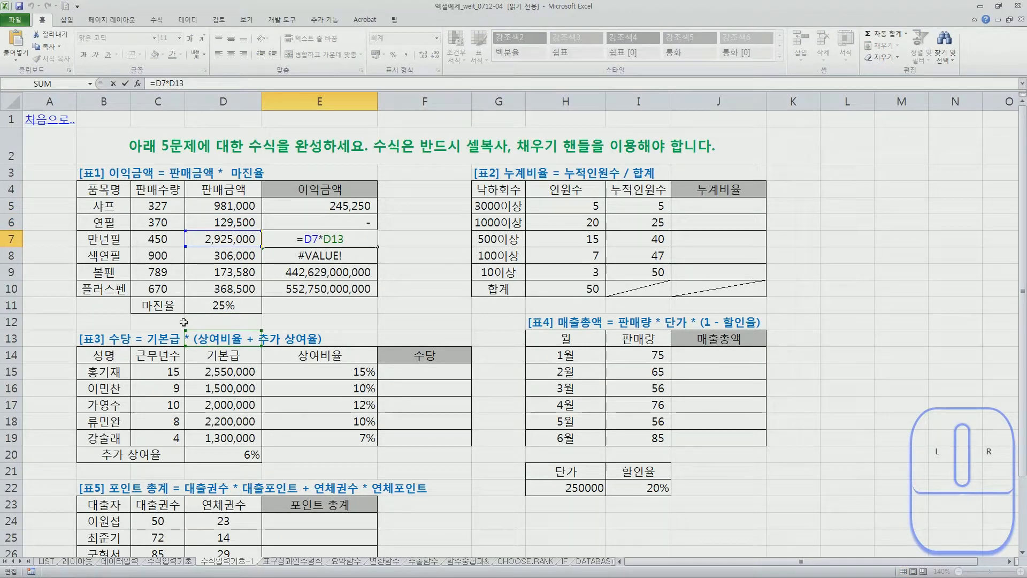
key("Return")
key("F2")
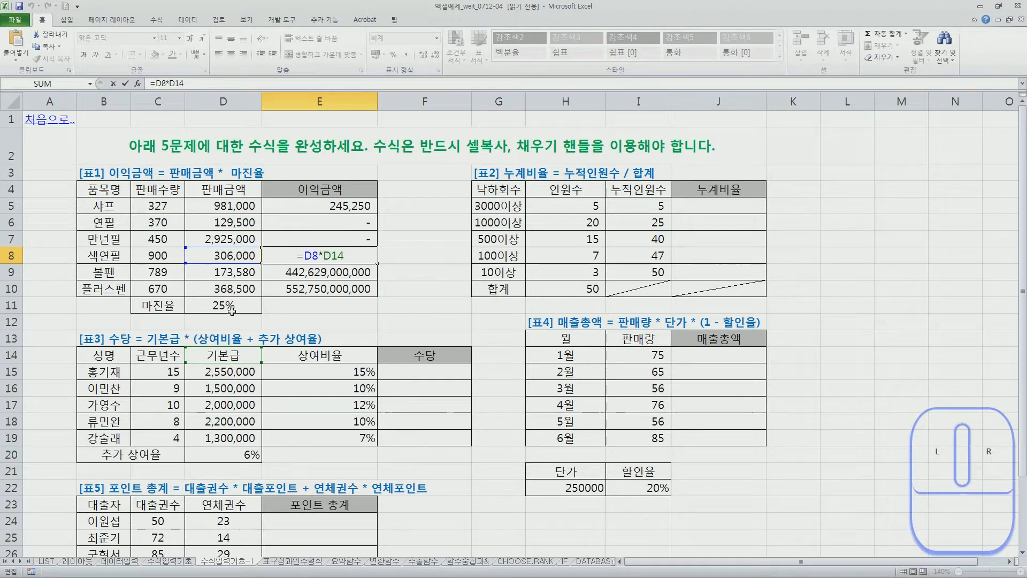
key("ctrl+Return")
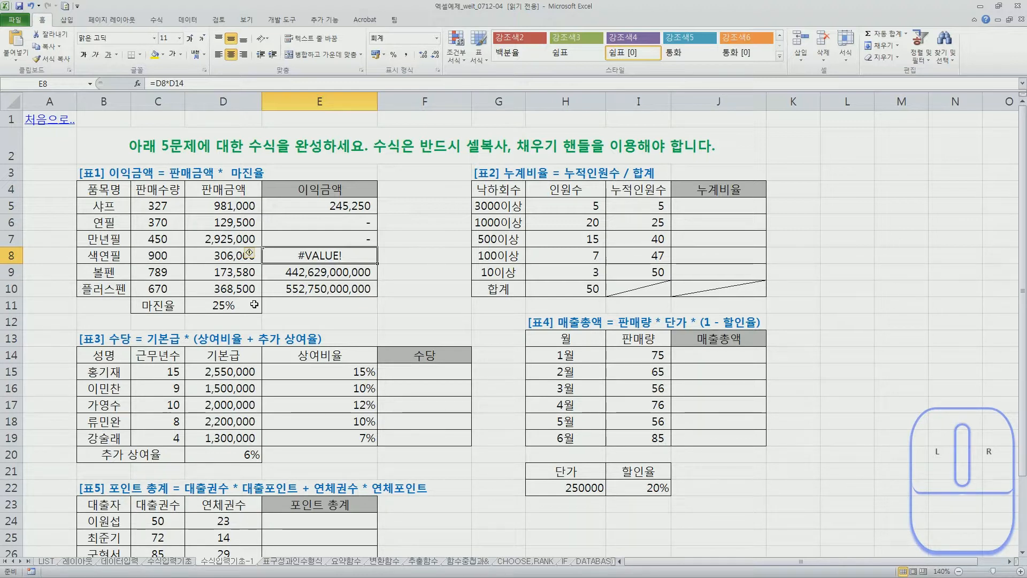
Step: Make the 마진율 reference in E5 absolute so the formula reads =D5*$D$11, and fill it down to E10
left_click(320, 217)
left_click(338, 210)
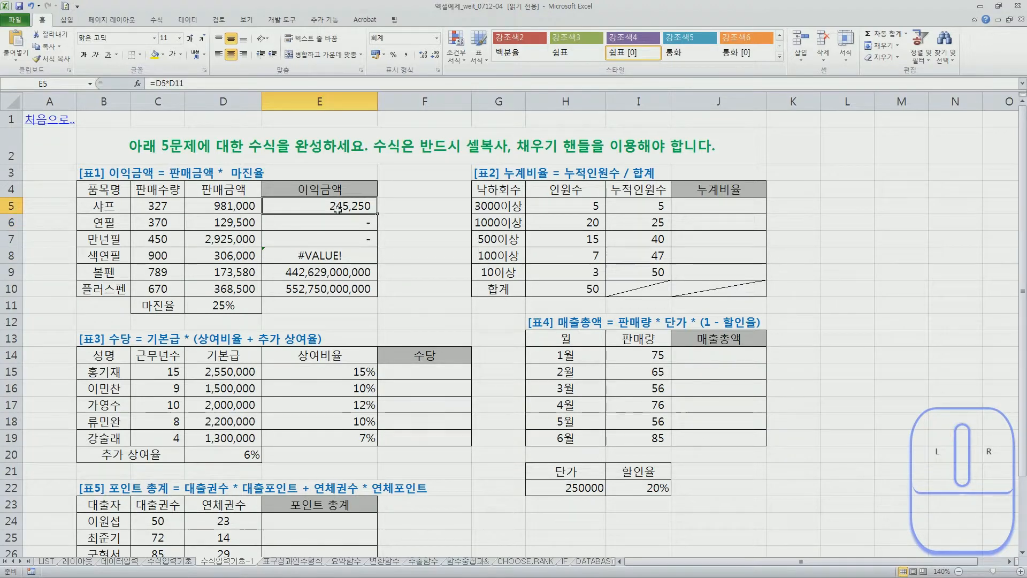
double_click(338, 209)
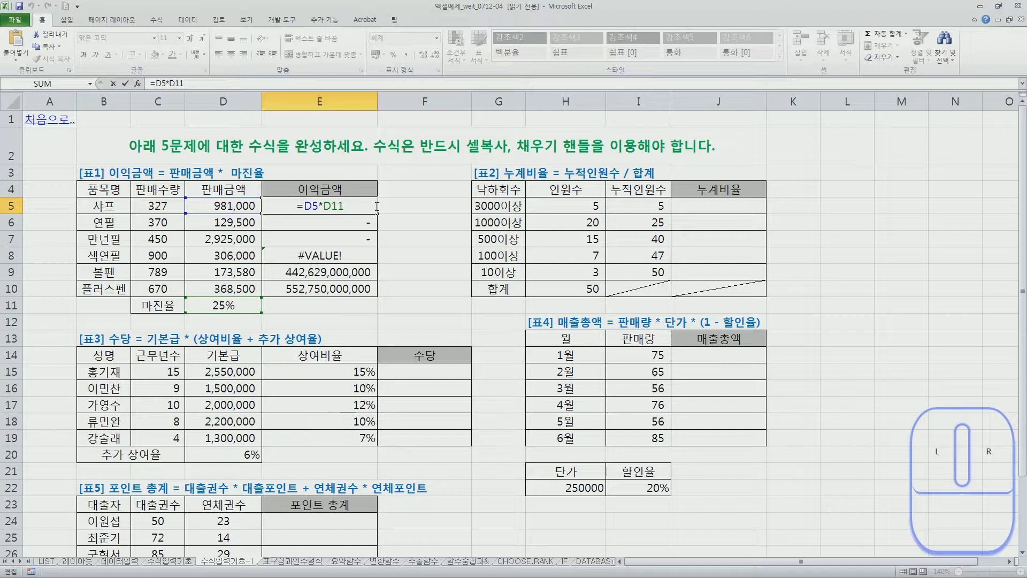
key("F4")
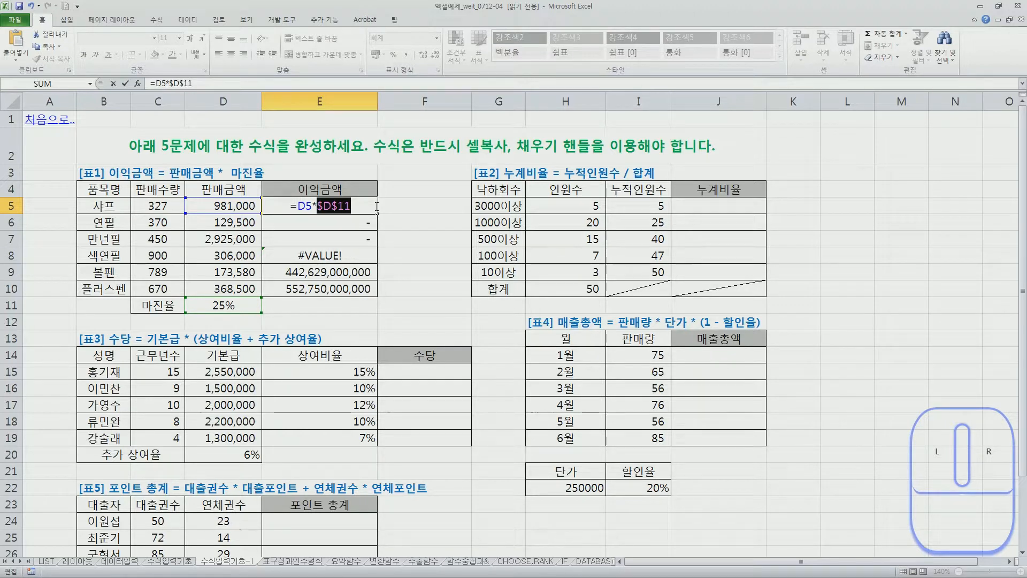
key("Right")
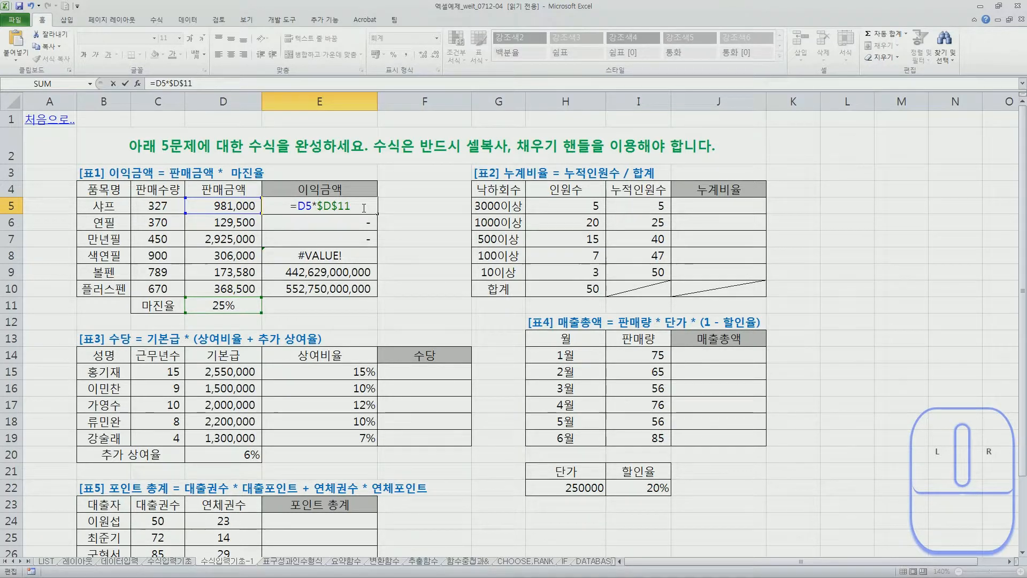
key("ctrl+Return")
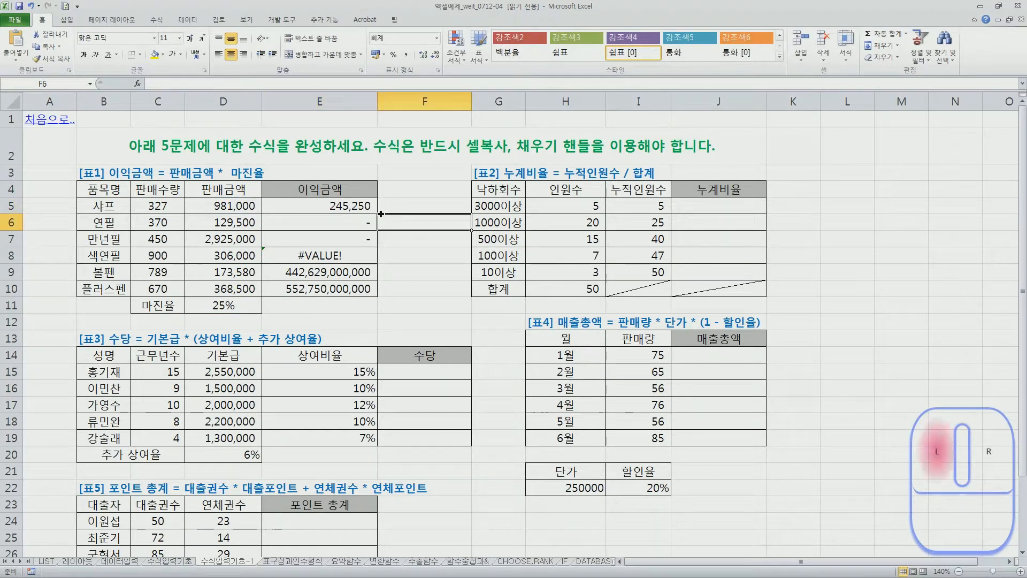
left_click_drag(378, 213, 369, 295)
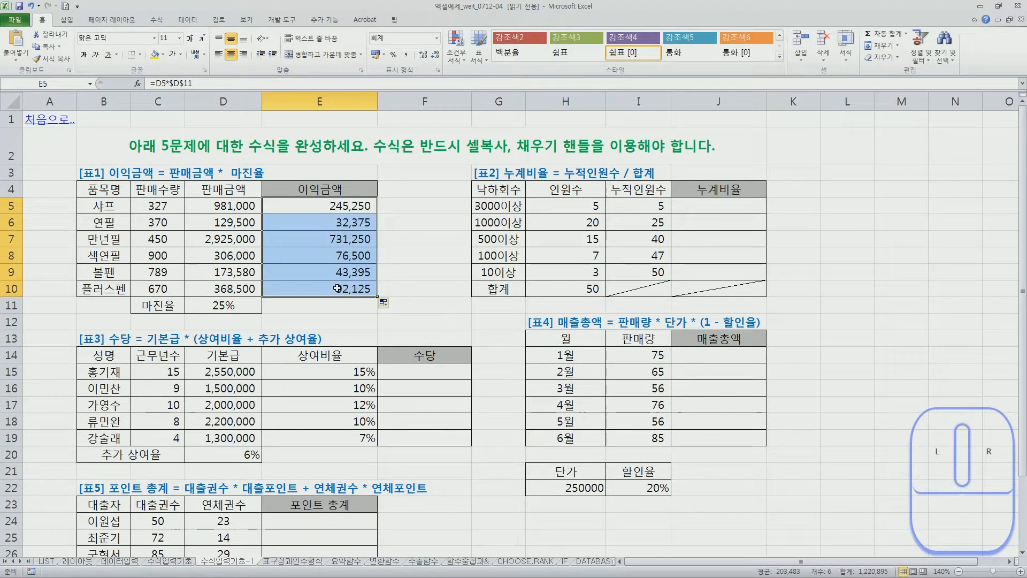
Step: Check the relative and absolute references in the refilled 이익금액 formulas from E5 to E8
left_click(337, 209)
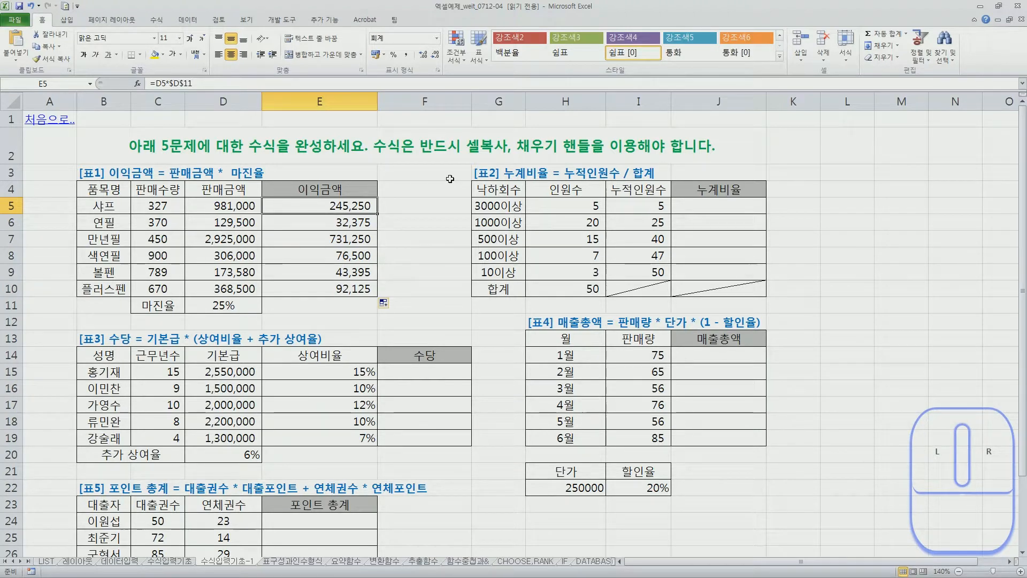
key("F2")
key("Return")
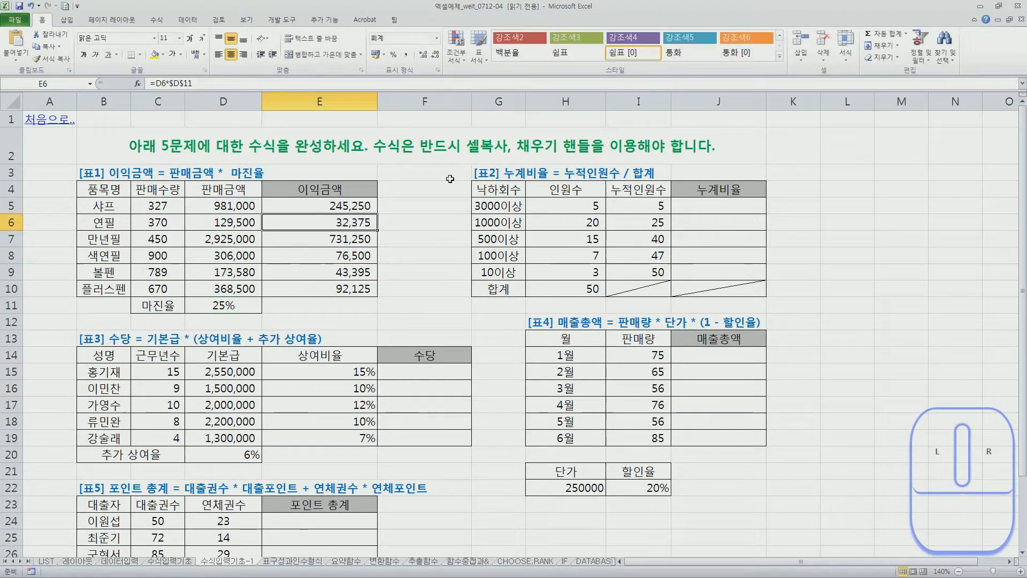
key("F2")
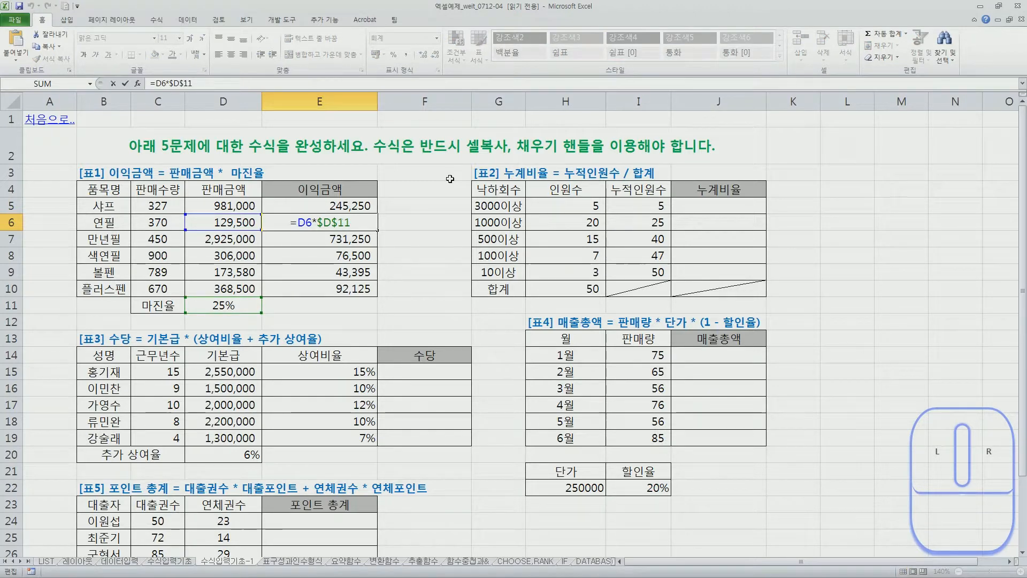
key("Return")
key("F2")
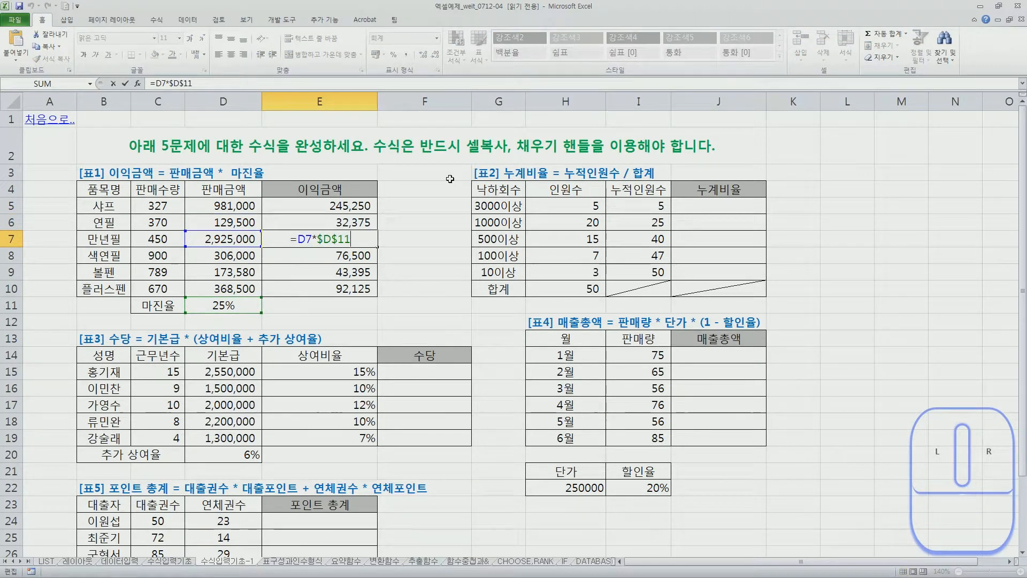
key("Return")
key("F2")
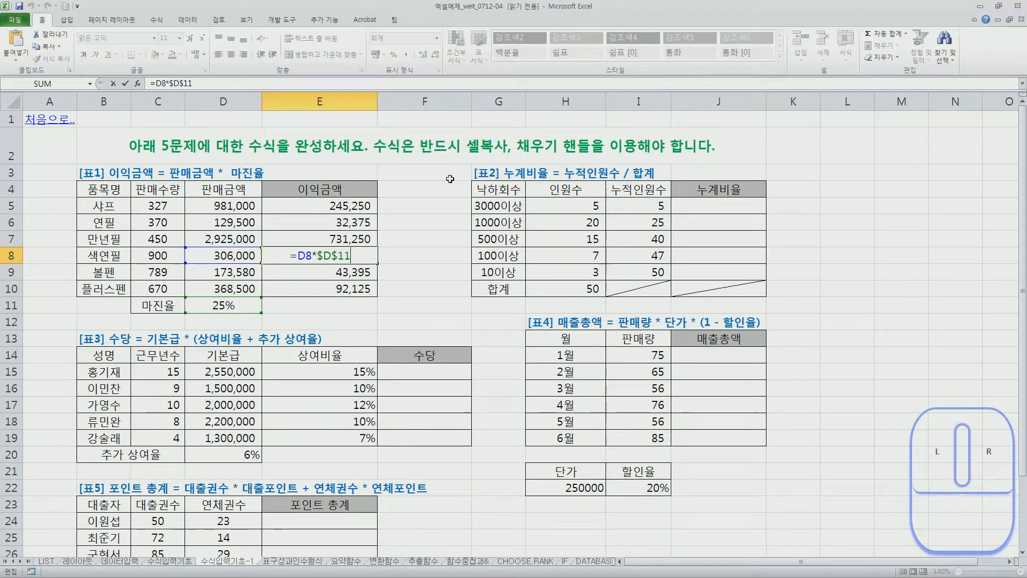
Step: Check the cell references in the remaining 이익금액 formulas from E8 down to E10
key("Return")
key("F2")
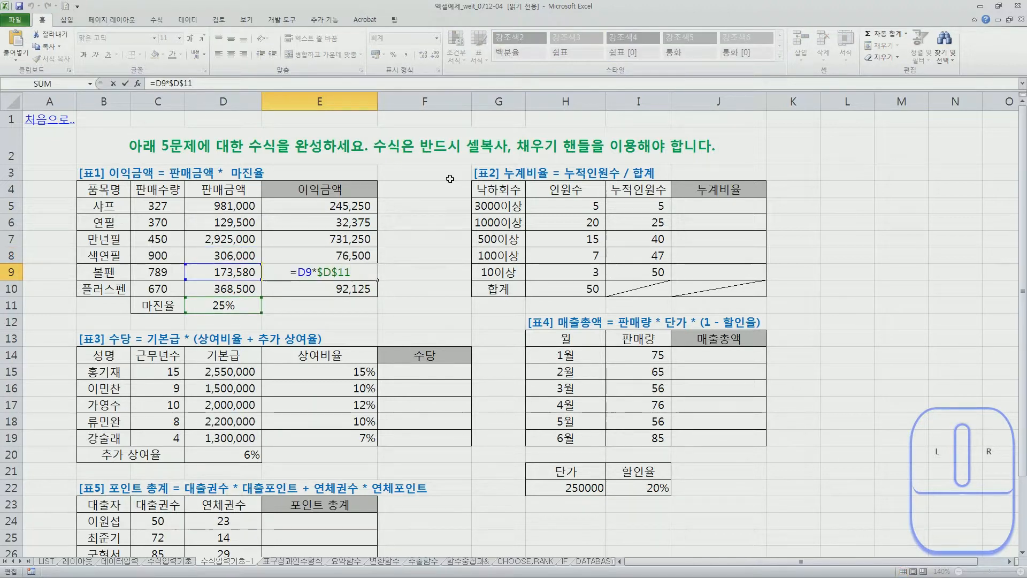
key("Return")
key("F2")
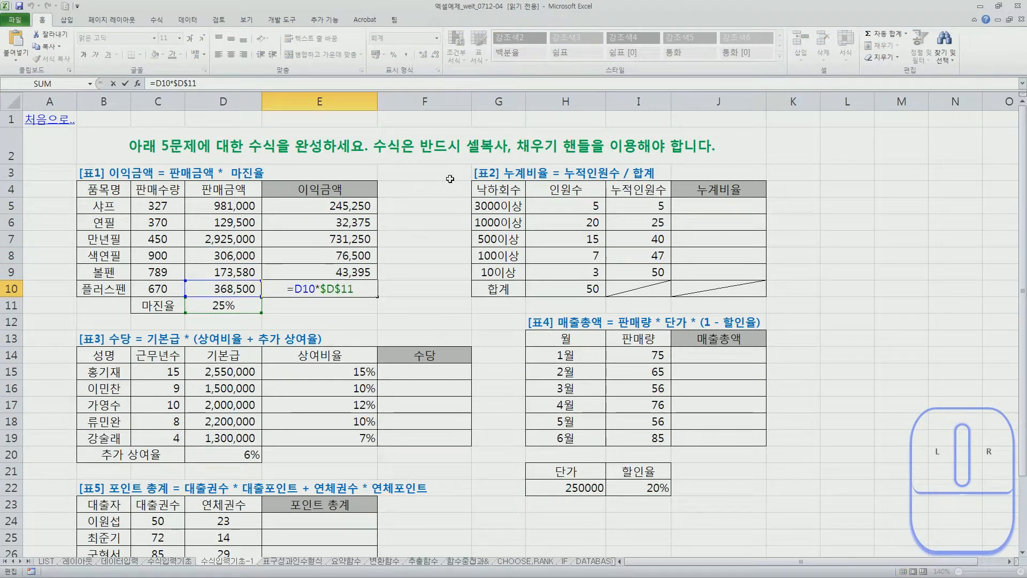
key("Return")
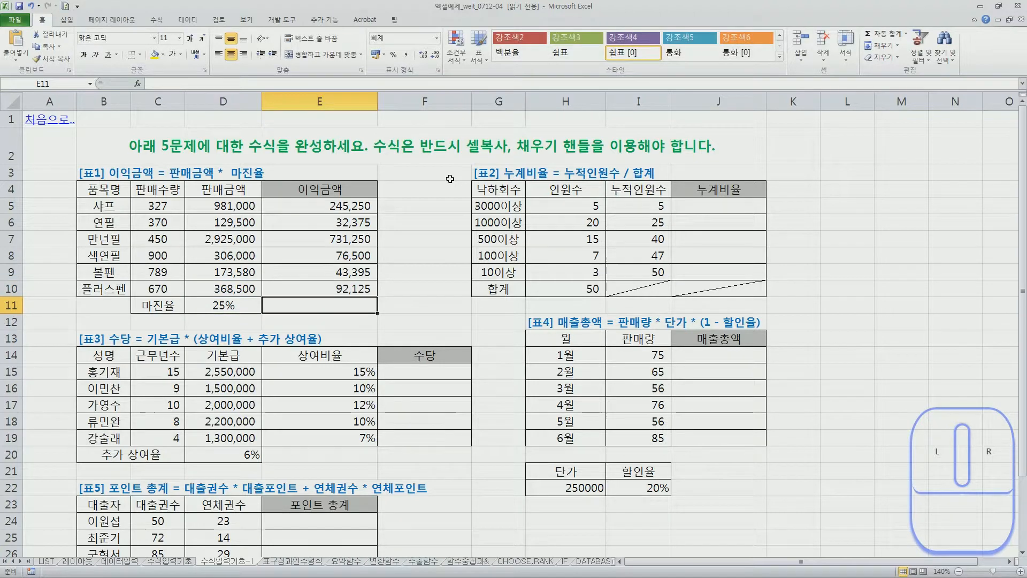
Step: Enter the 누계비율 formula =I5/$H$10 in J5 with an absolute 합계 reference, and fill it down to J9
left_click(743, 209)
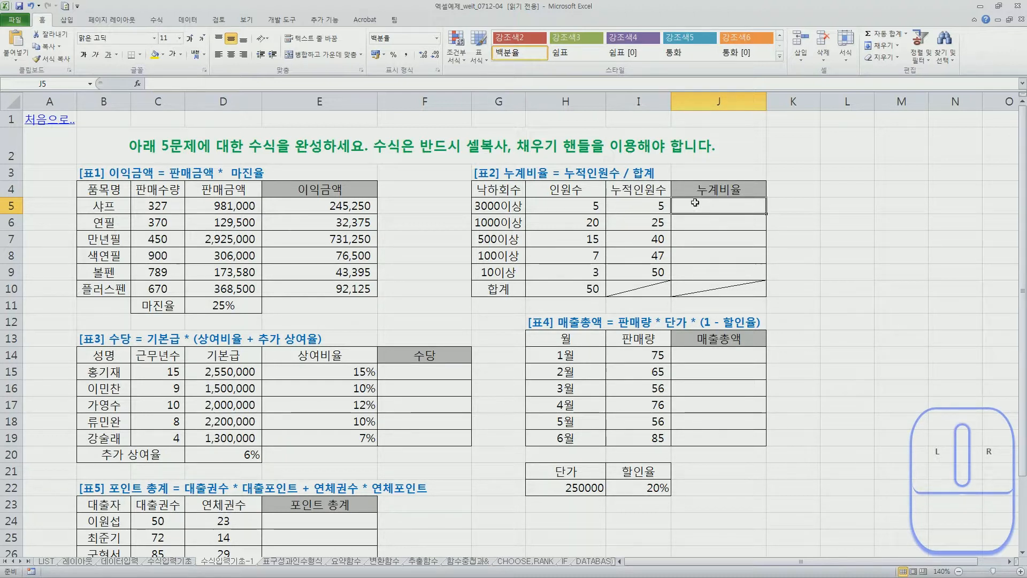
type("=")
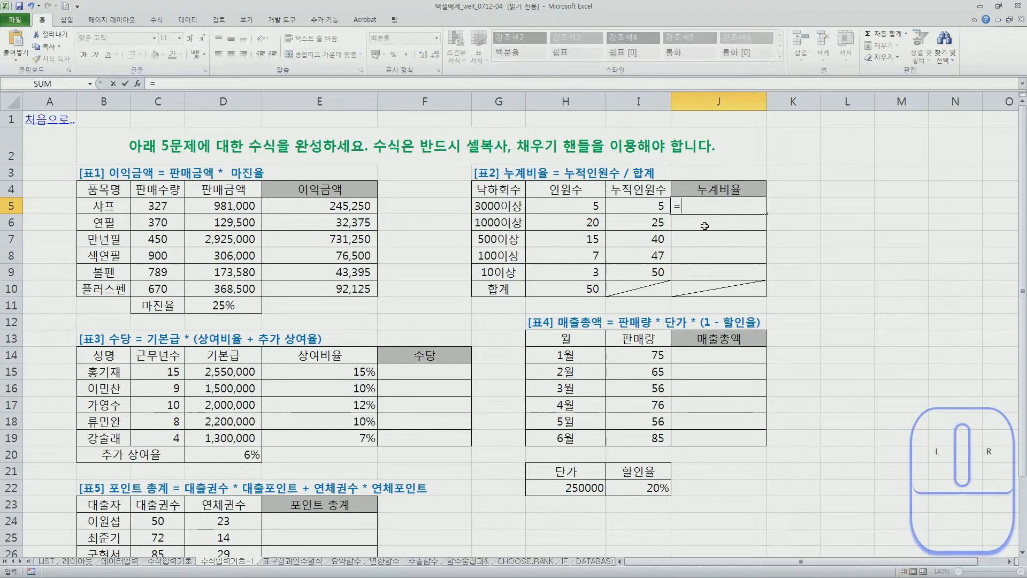
left_click(643, 210)
type("/")
left_click(554, 292)
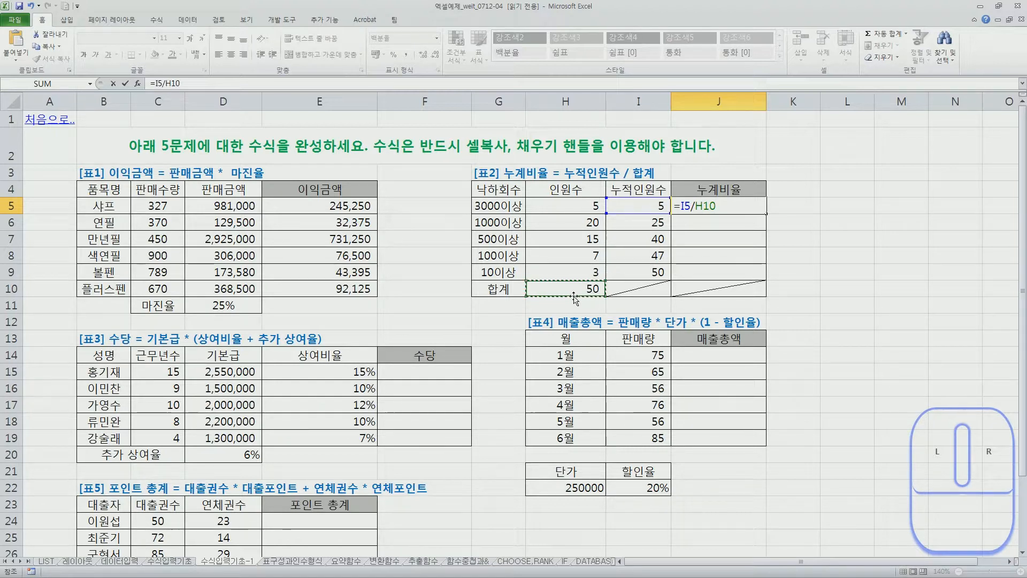
key("F4")
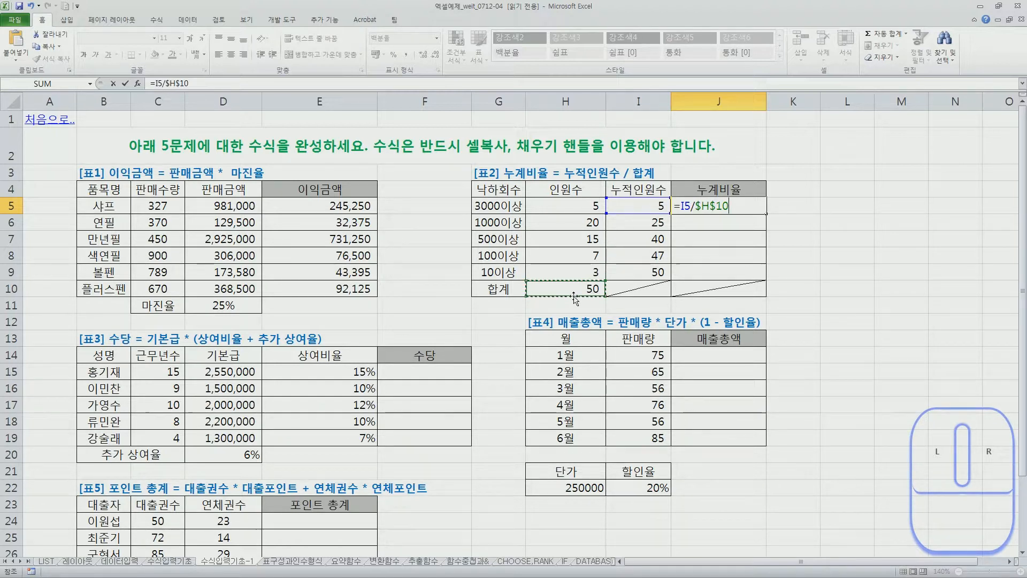
key("Return")
left_click(729, 207)
left_click_drag(766, 216, 766, 279)
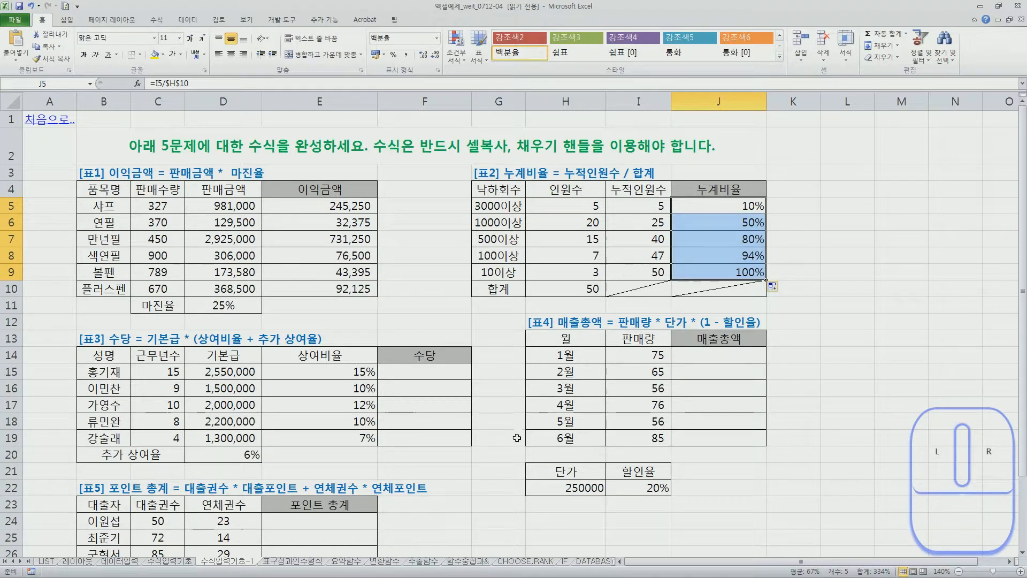
Step: Enter the 수당 formula =D15*(E15+$D$20) in F15 and fill it down to F19
left_click(455, 377)
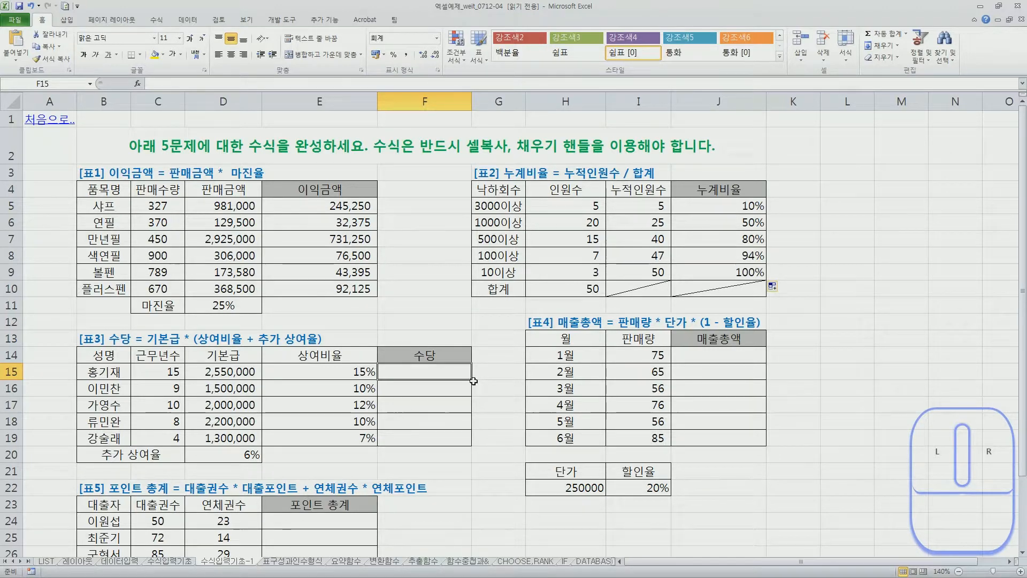
scroll(473, 381, "down", 2)
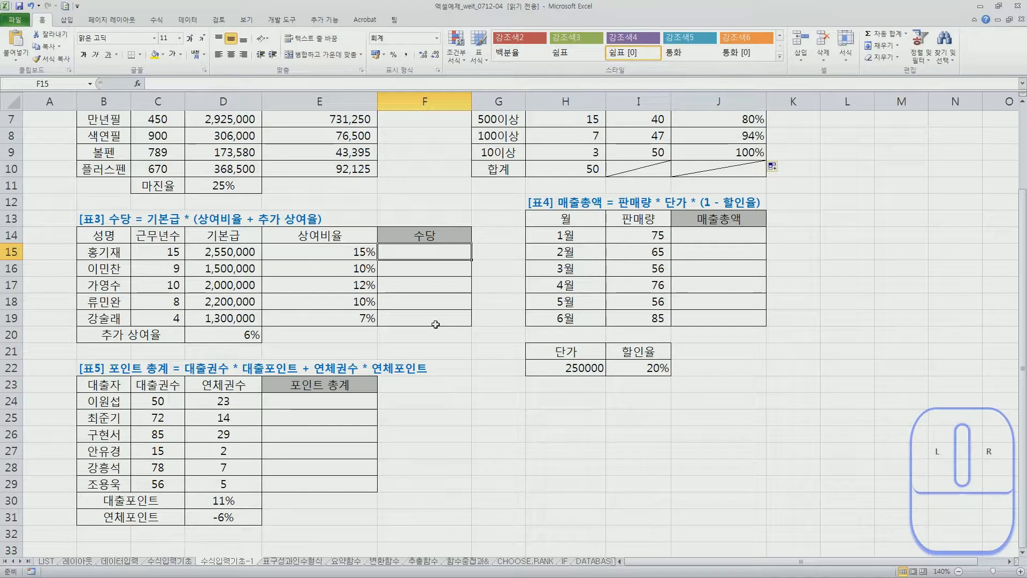
type("=")
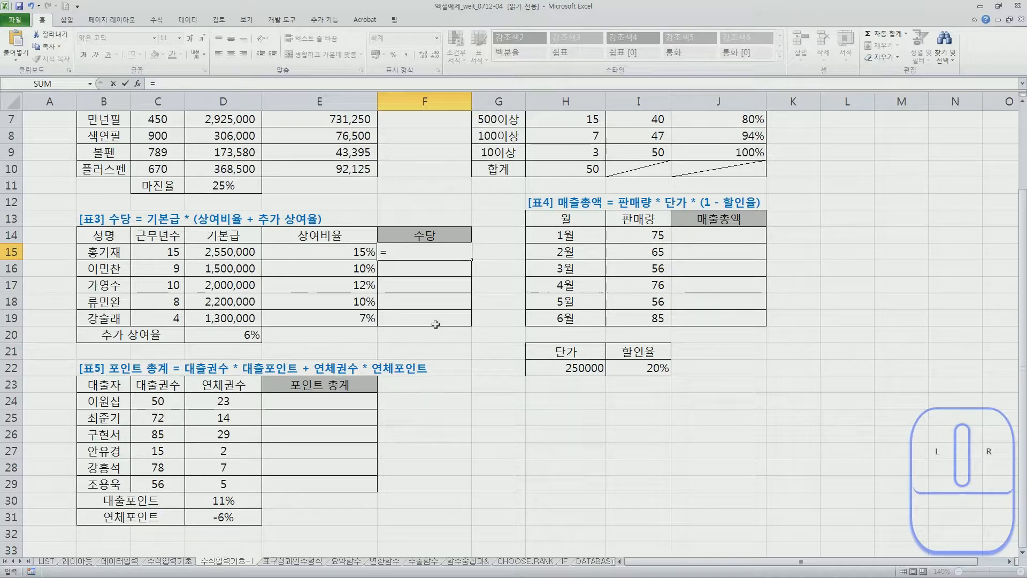
left_click(216, 254)
type("*(")
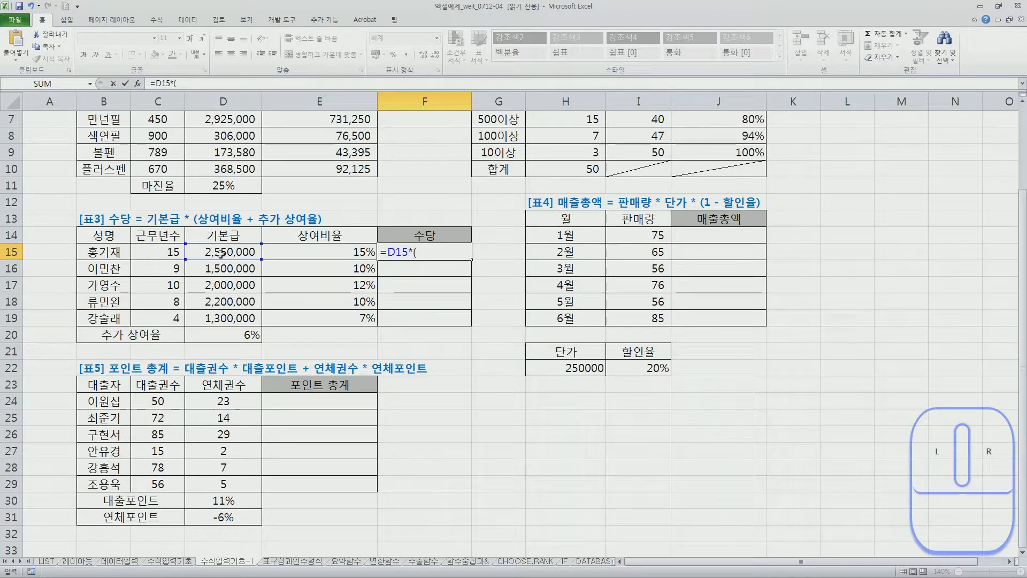
left_click(326, 251)
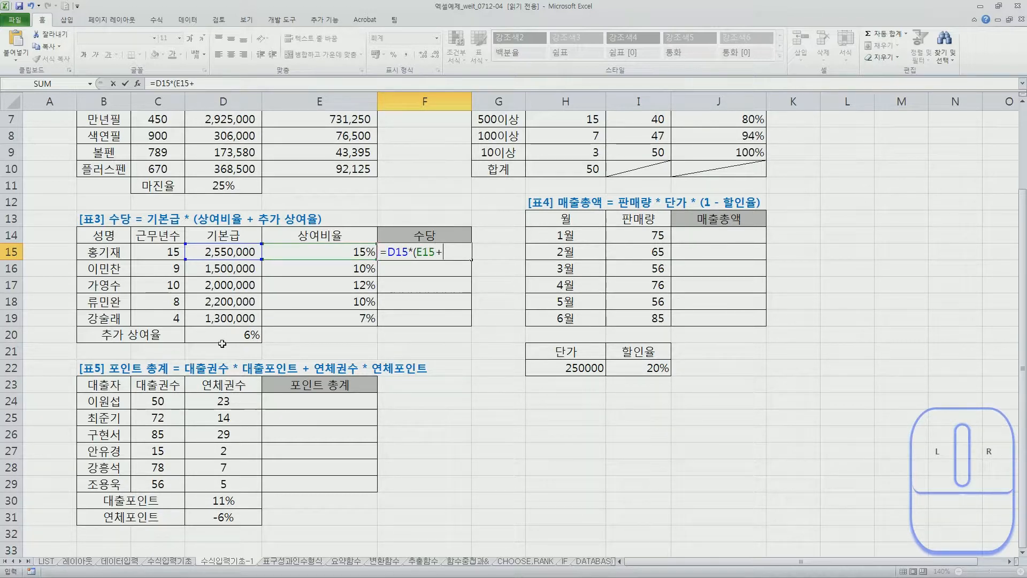
left_click(225, 339)
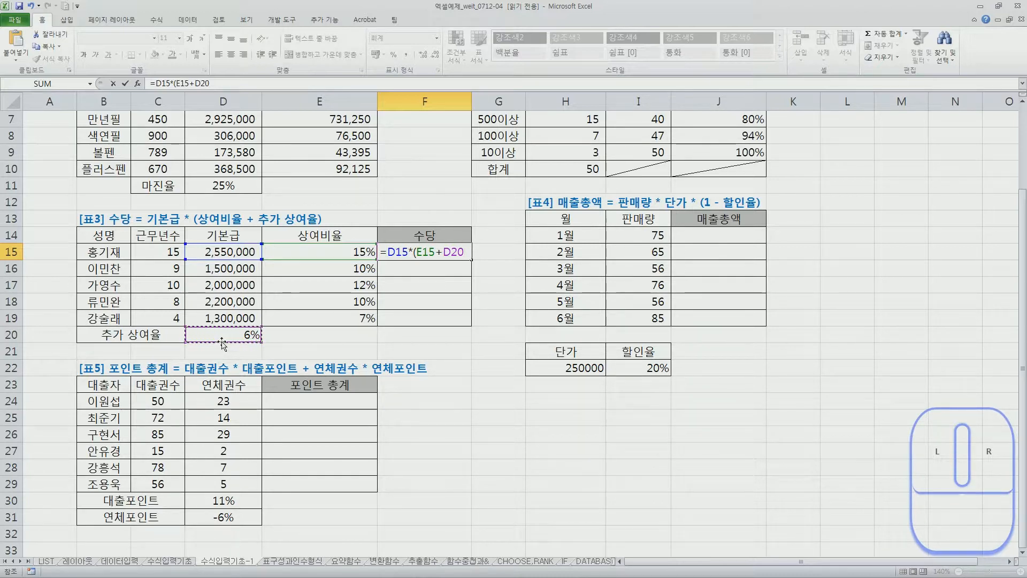
key("F4")
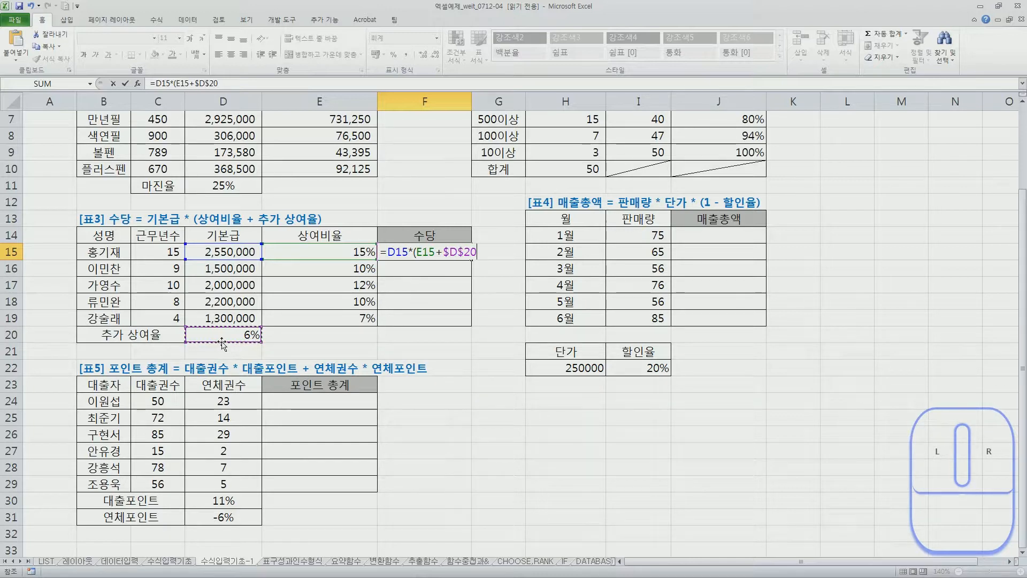
type(")")
key("Return")
left_click(463, 257)
left_click_drag(472, 259, 471, 320)
Step: Check the relative and absolute references in the 수당 formulas from F15 to F19
left_click(431, 253)
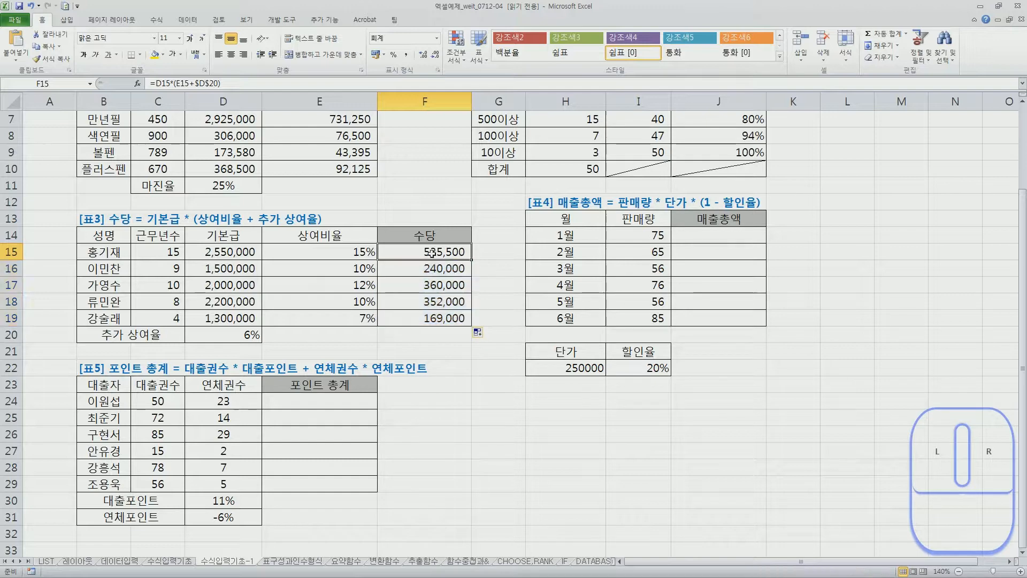
key("F2")
key("Return")
key("F2")
key("Return")
key("F2")
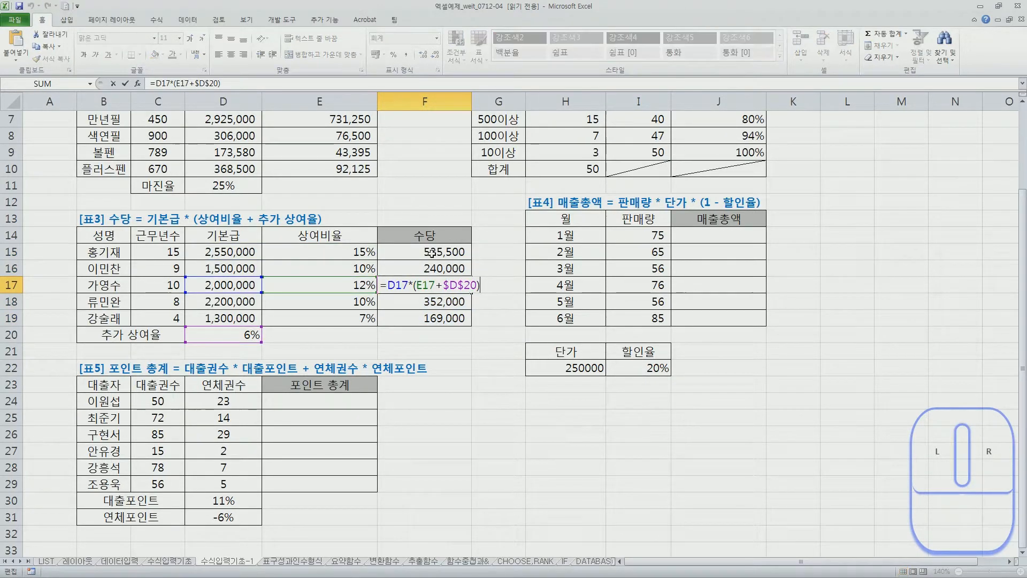
key("Return")
key("F2")
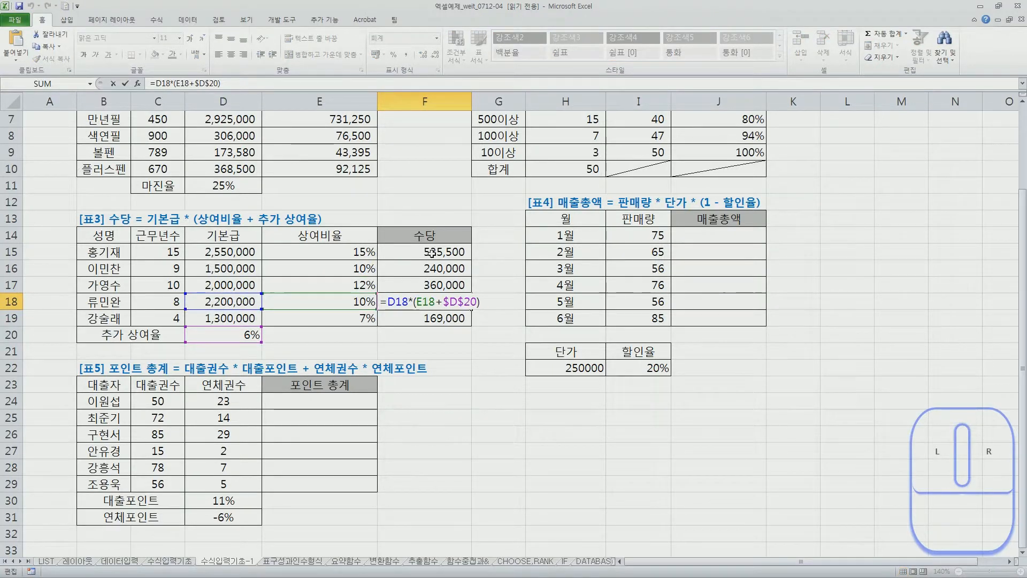
key("Return")
key("F2")
key("Return")
key("Left")
key("Left")
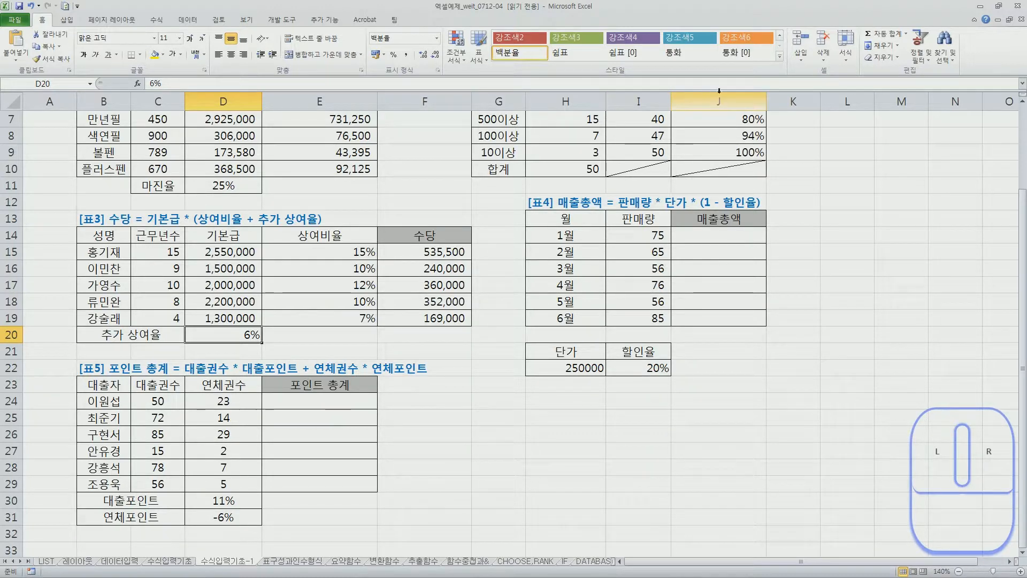
Step: Enter the 매출총액 formula =I14*$H$22*(1-$I$22) in J14 and fill it down to J19
left_click(748, 230)
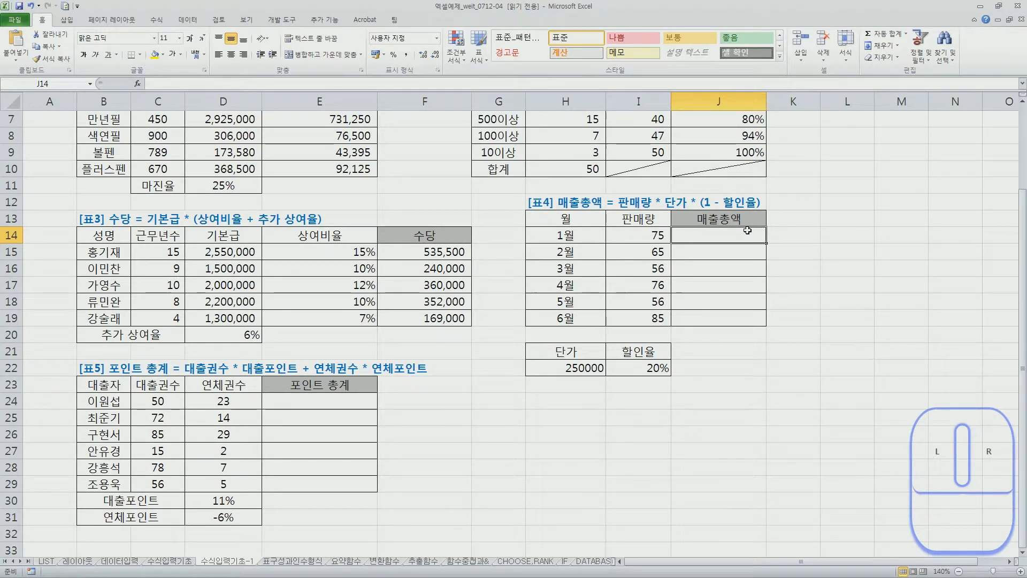
type("=")
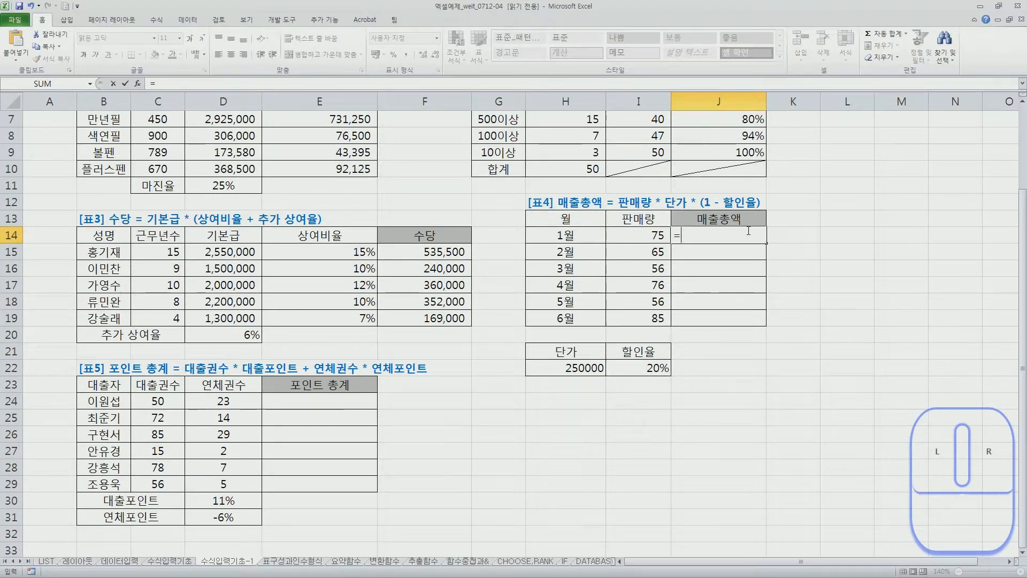
left_click(647, 238)
type("*")
left_click(585, 369)
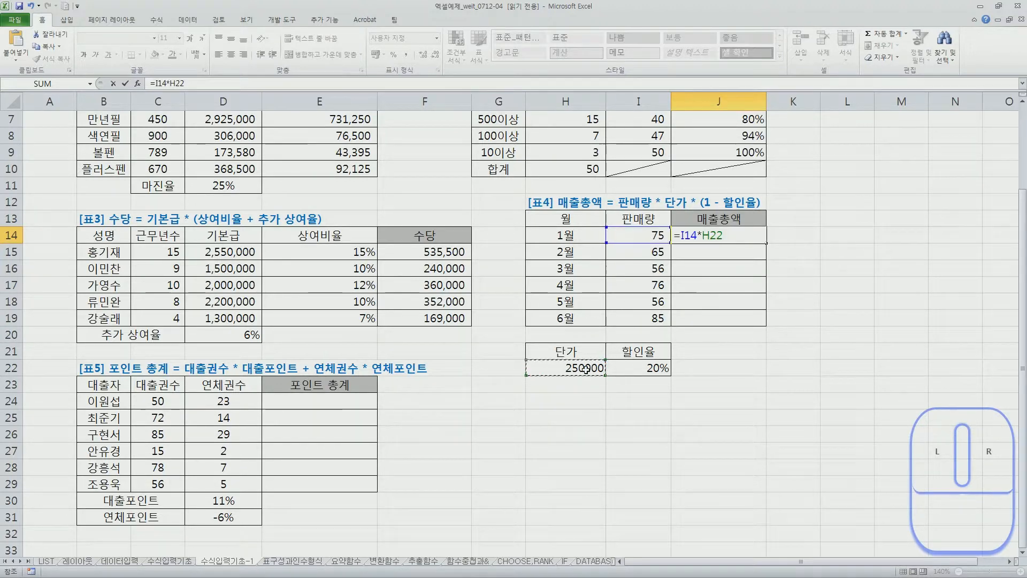
key("F4")
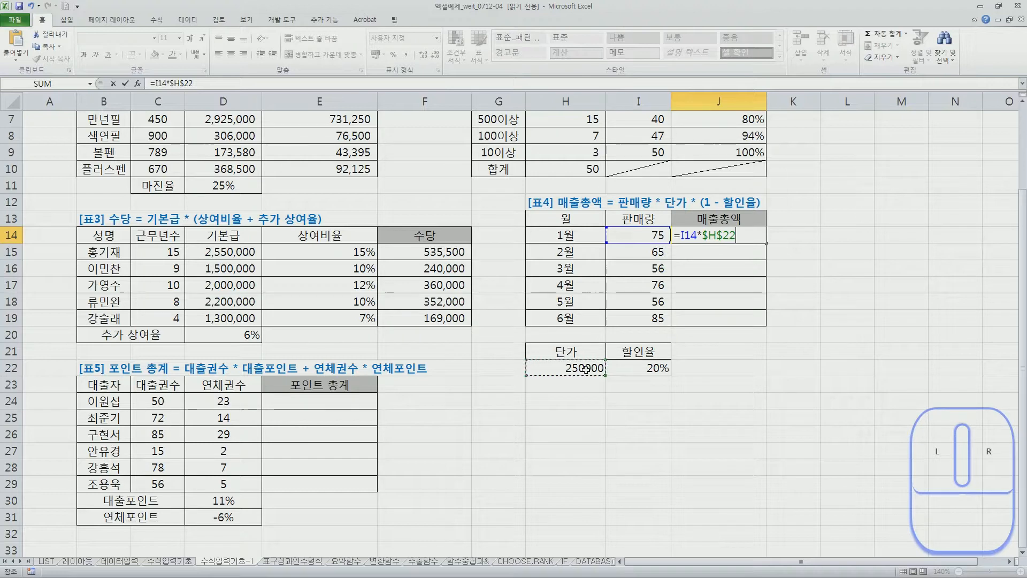
type("*")
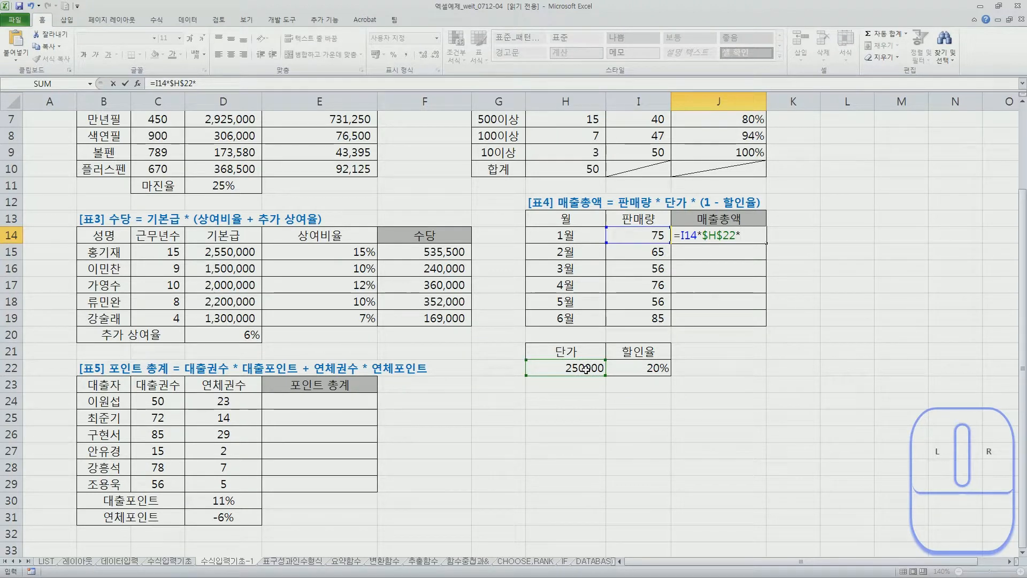
type("(1-")
left_click(658, 369)
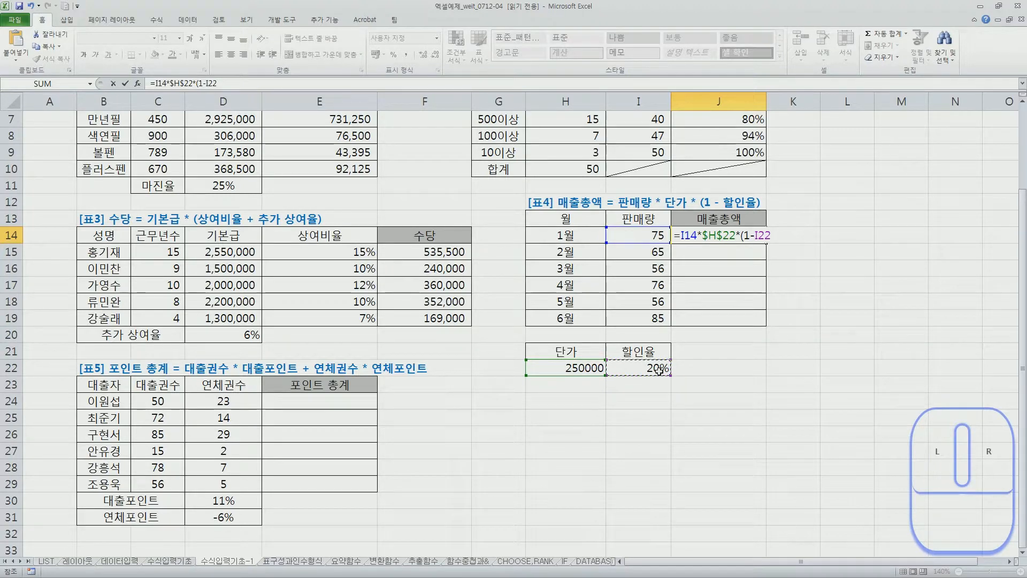
key("F4")
type(")")
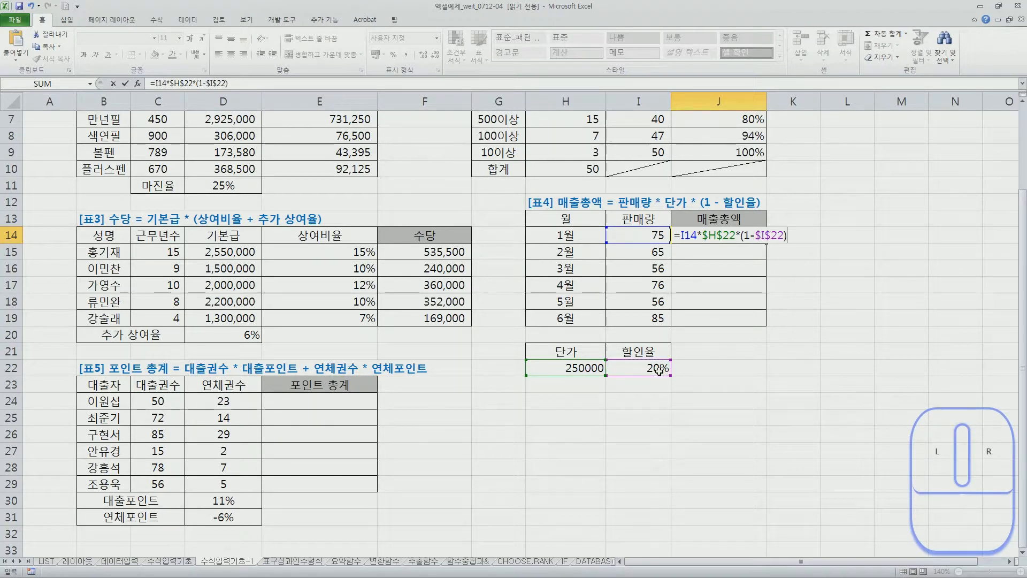
key("ctrl+Return")
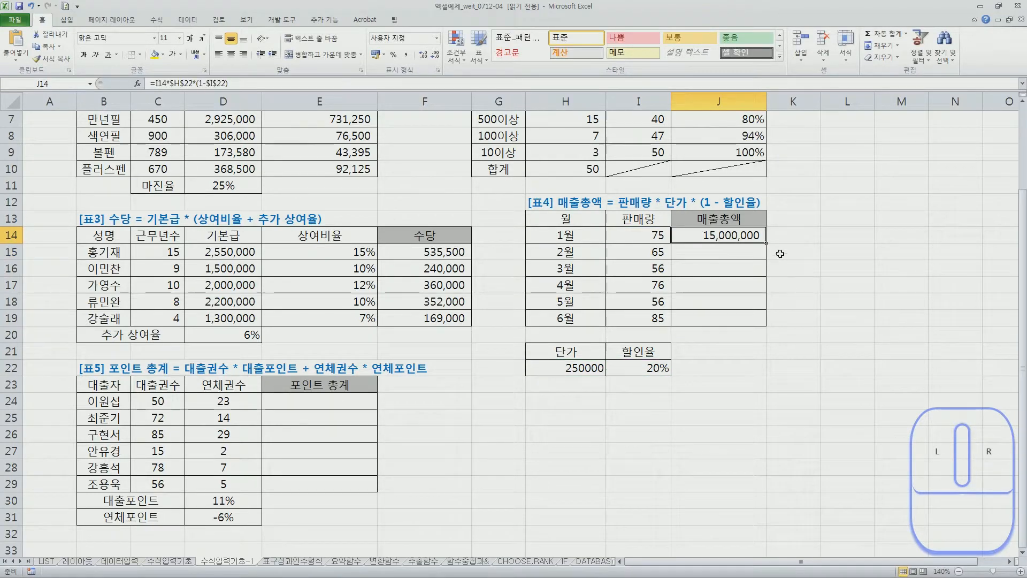
left_click_drag(766, 244, 759, 326)
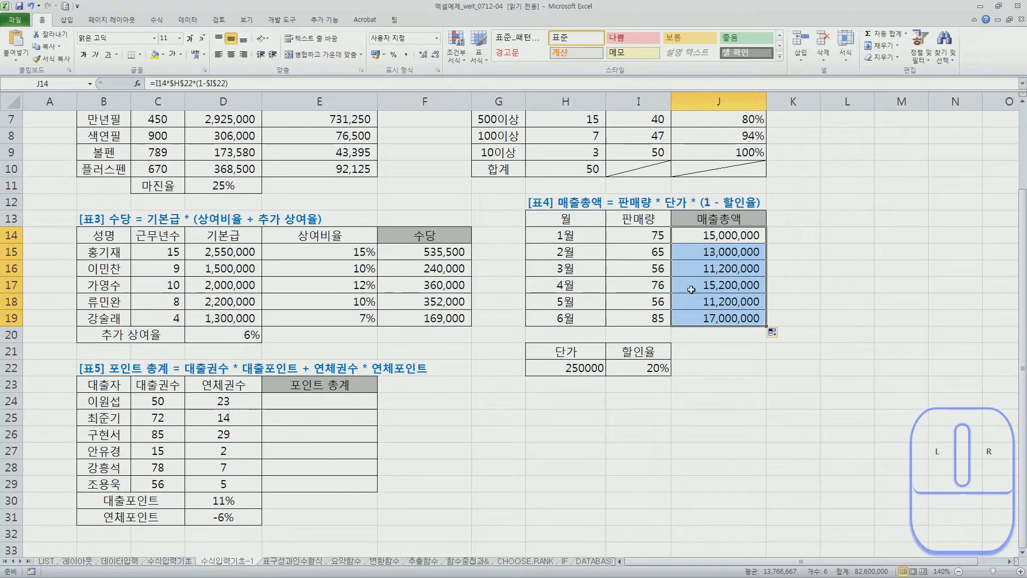
Step: Enter the 포인트 총계 formula =C24*$D$30+D24*$D$31 in E24, with absolute references to 대출포인트 and 연체포인트
left_click(337, 402)
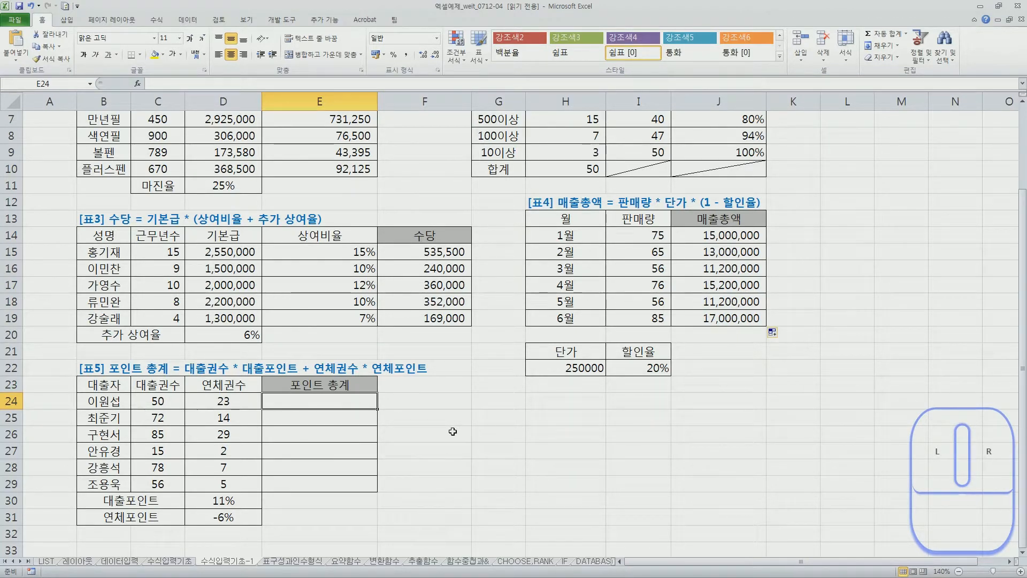
type("=")
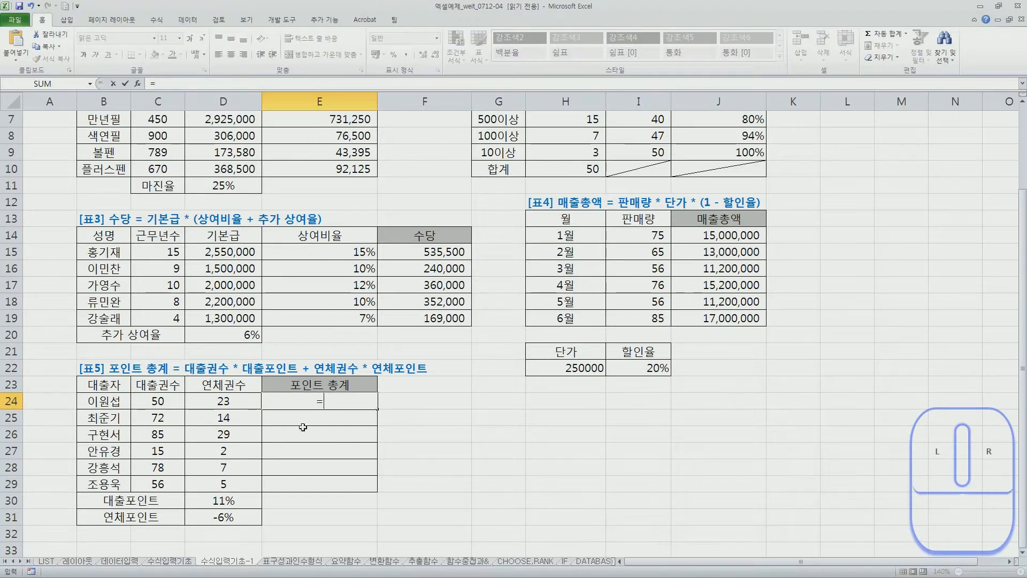
left_click(164, 400)
type("*")
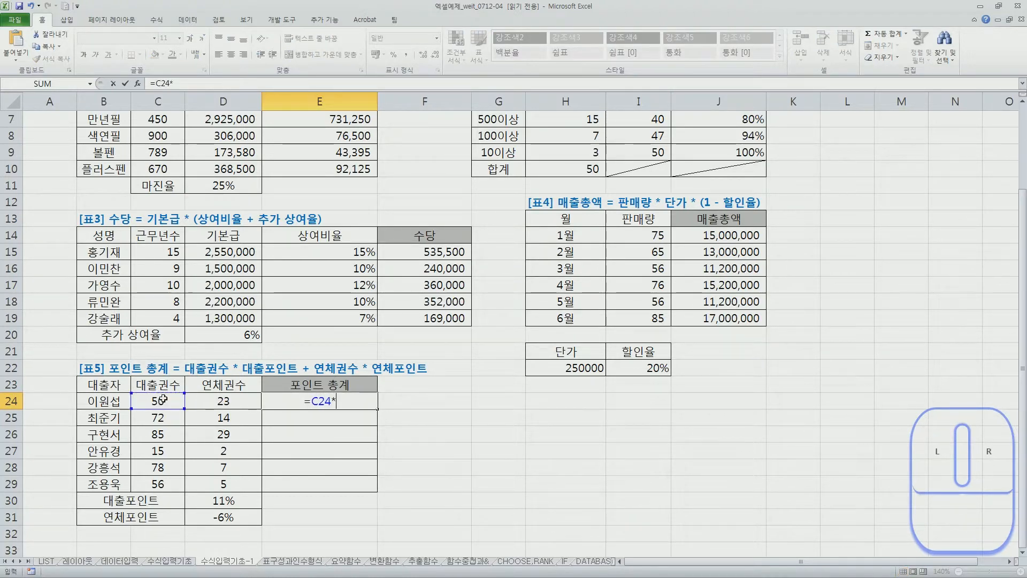
left_click(224, 499)
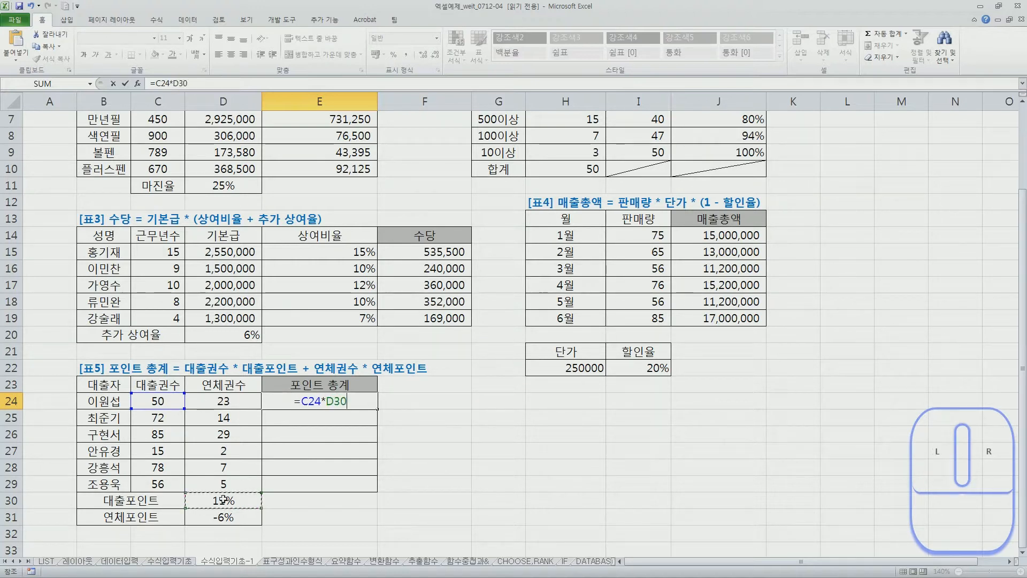
key("F4")
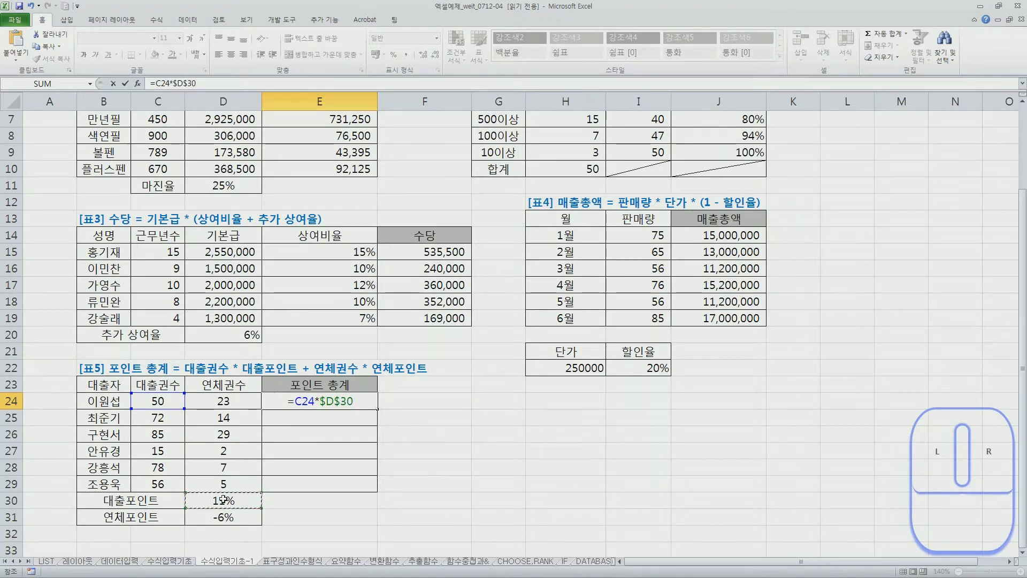
type("+")
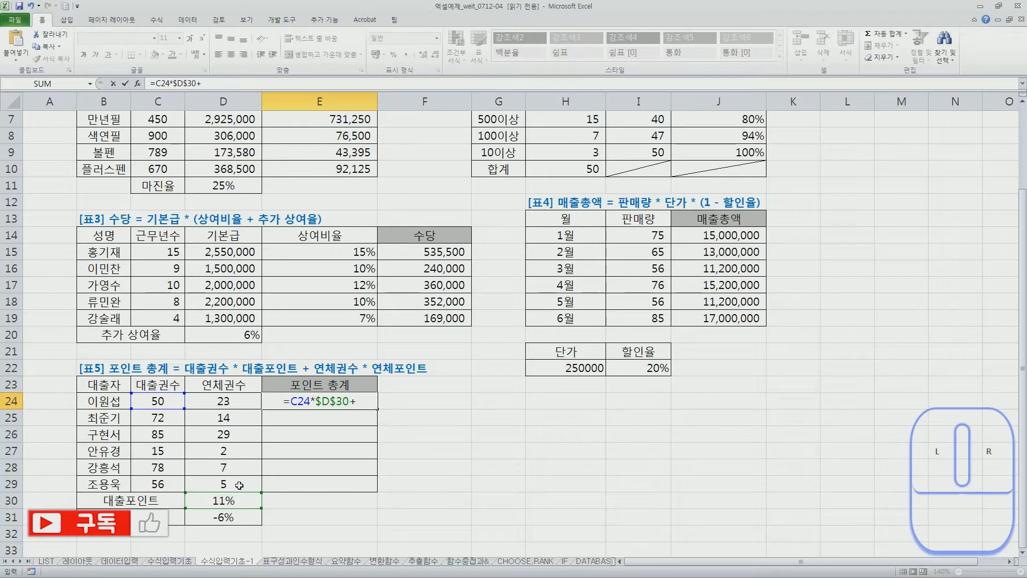
left_click(234, 408)
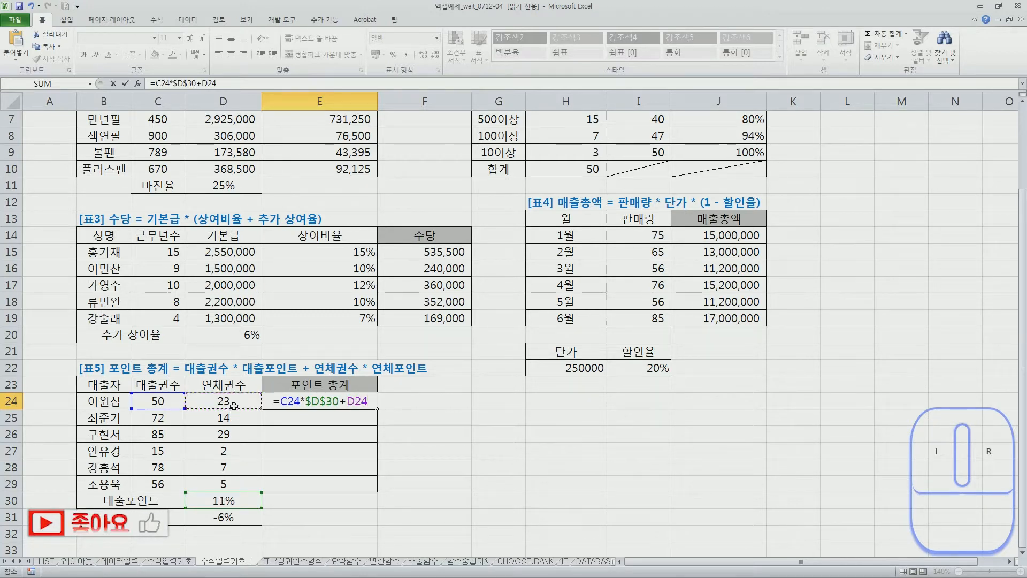
type("*")
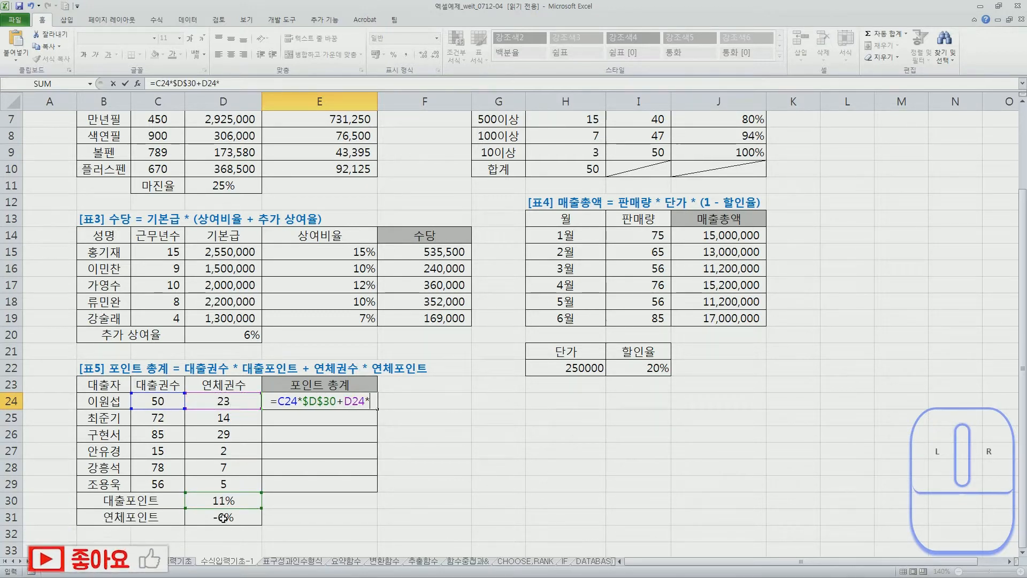
left_click(228, 519)
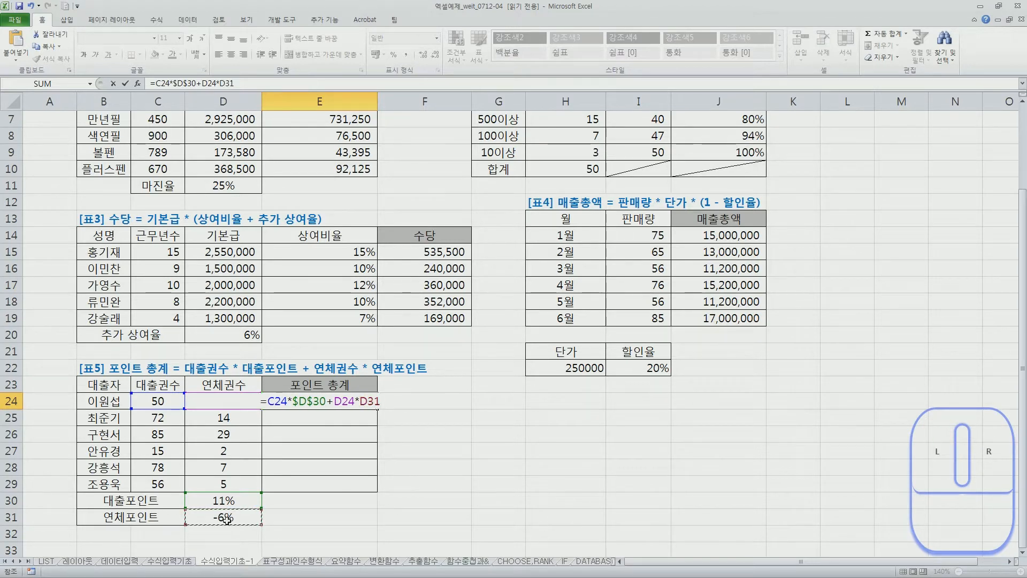
key("F4")
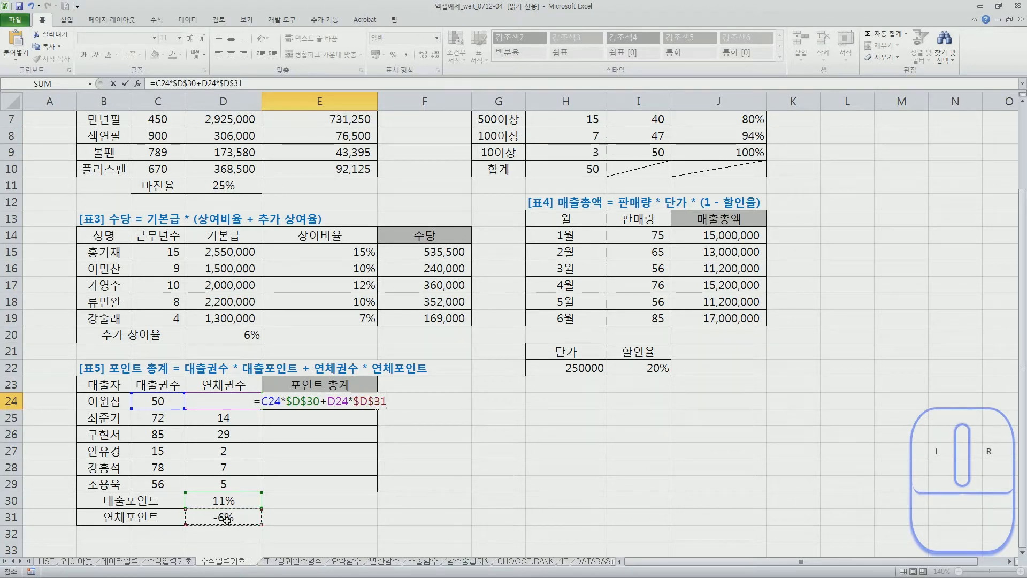
key("Return")
Step: Fill the 포인트 총계 formula from E24 down to E29 and deselect the filled range
left_click(350, 402)
left_click_drag(377, 410, 372, 490)
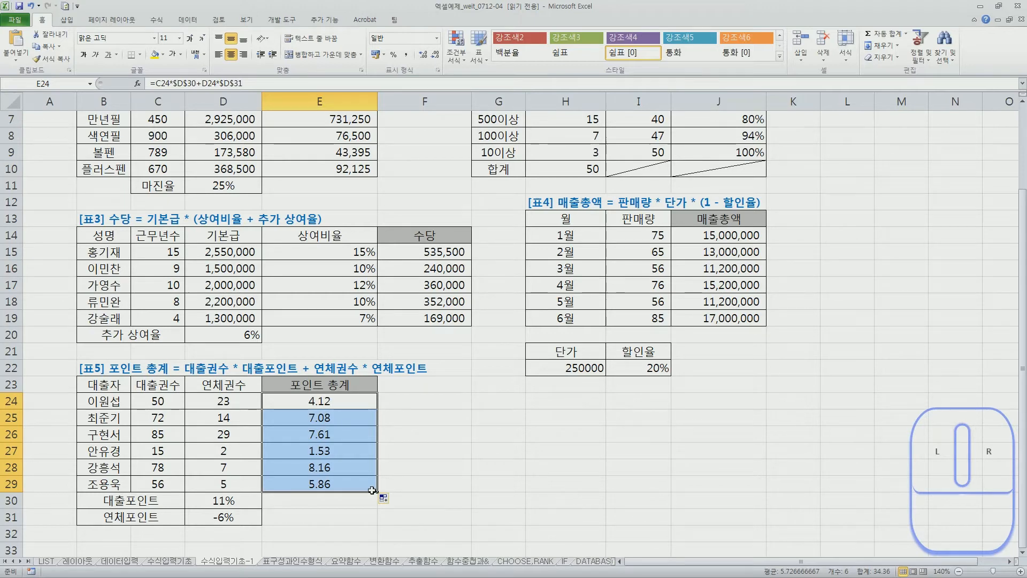
scroll(418, 466, "up", 1)
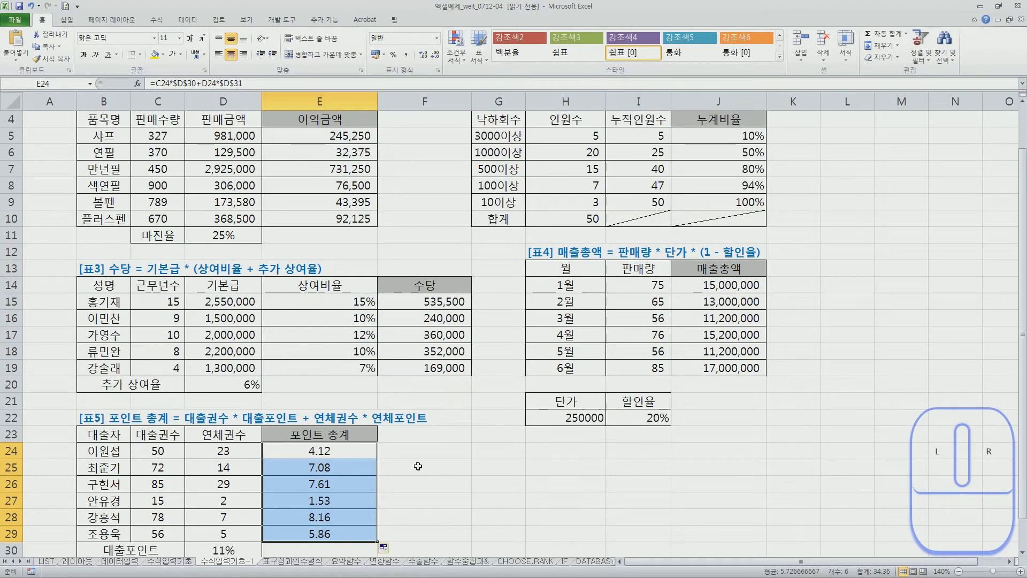
left_click(418, 466)
scroll(418, 466, "up", 1)
scroll(418, 466, "down", 1)
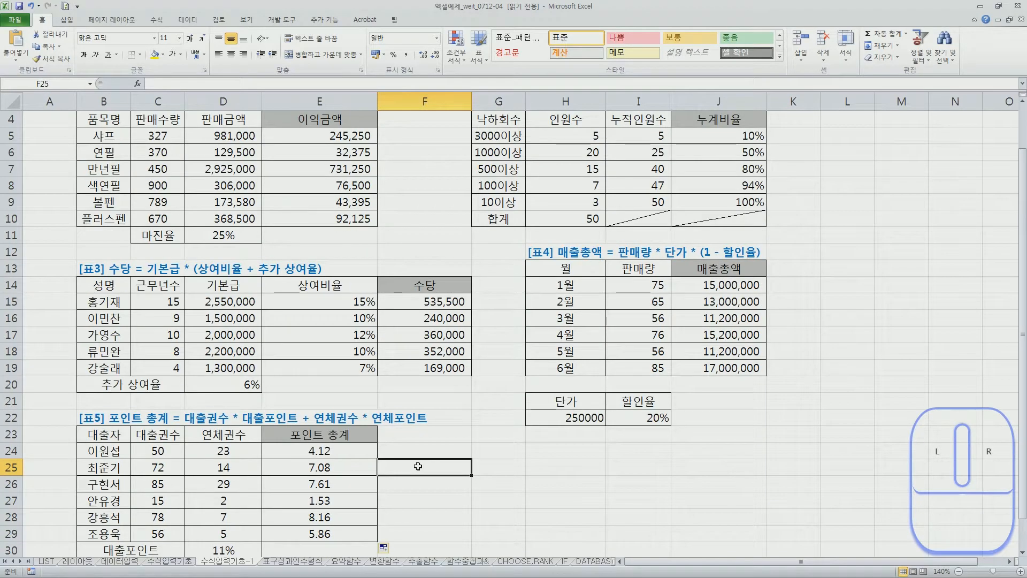